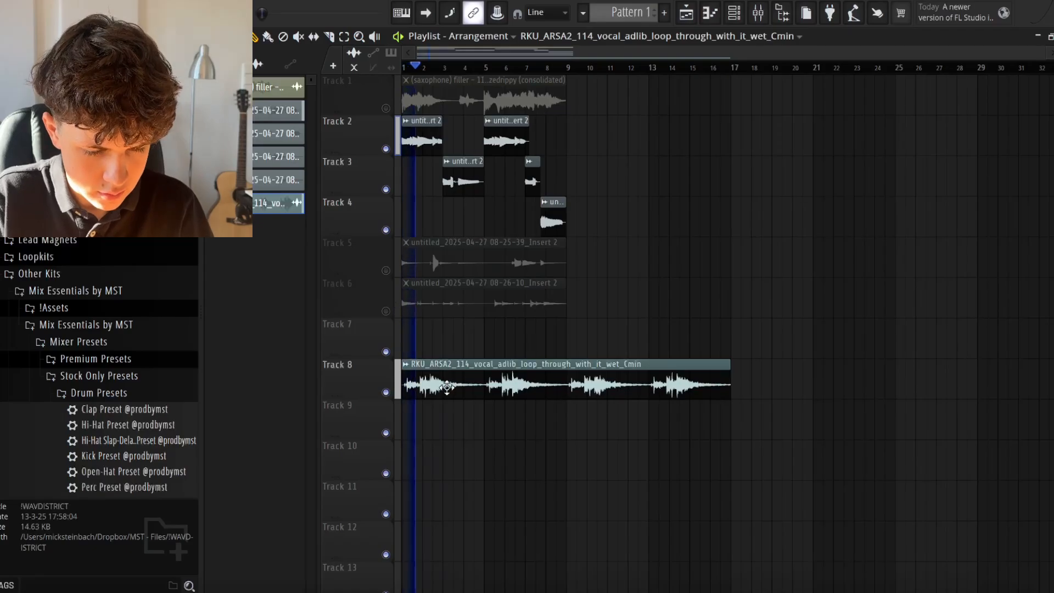
Slice the vocal adlib clip on Track 8 at bar 9 and delete the part beyond it.
drag(939, 225, 838, 189)
drag(889, 213, 889, 249)
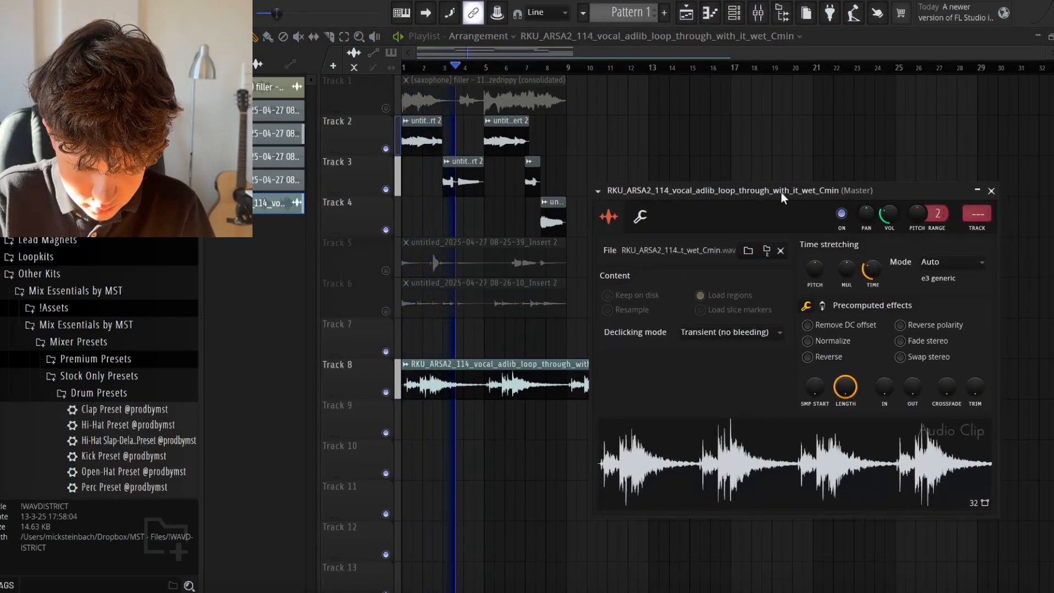
key(Escape)
click(331, 39)
drag(567, 407, 569, 377)
right_click(574, 379)
click(256, 38)
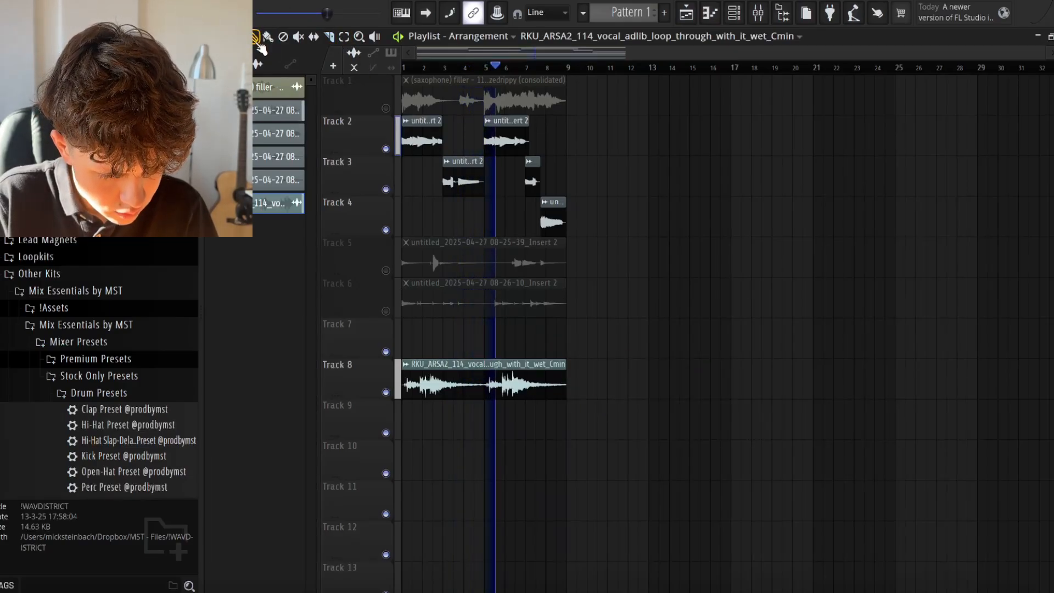
scroll(354, 341, down, 3)
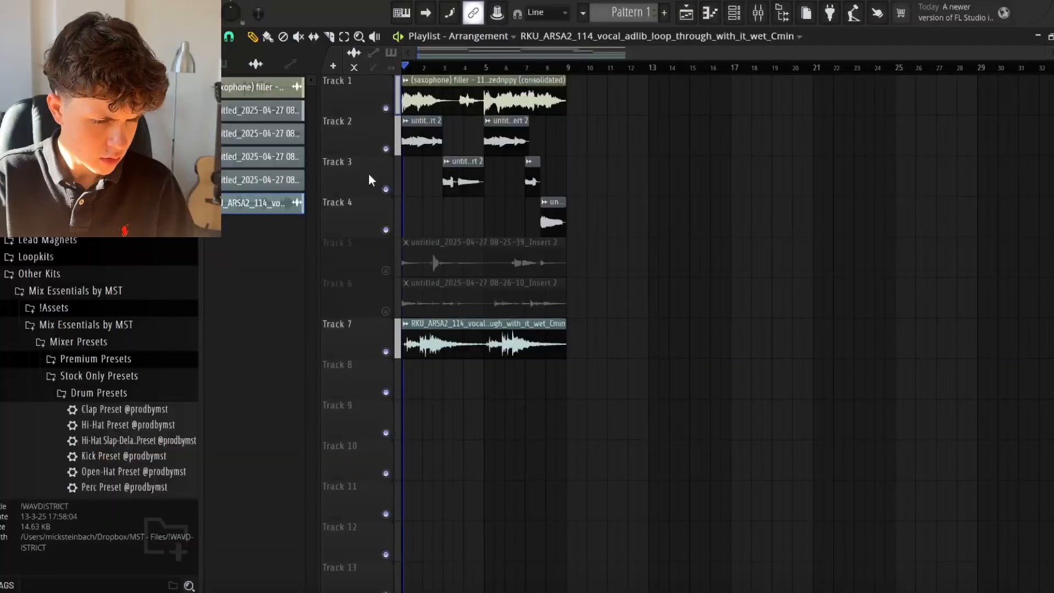
key(space)
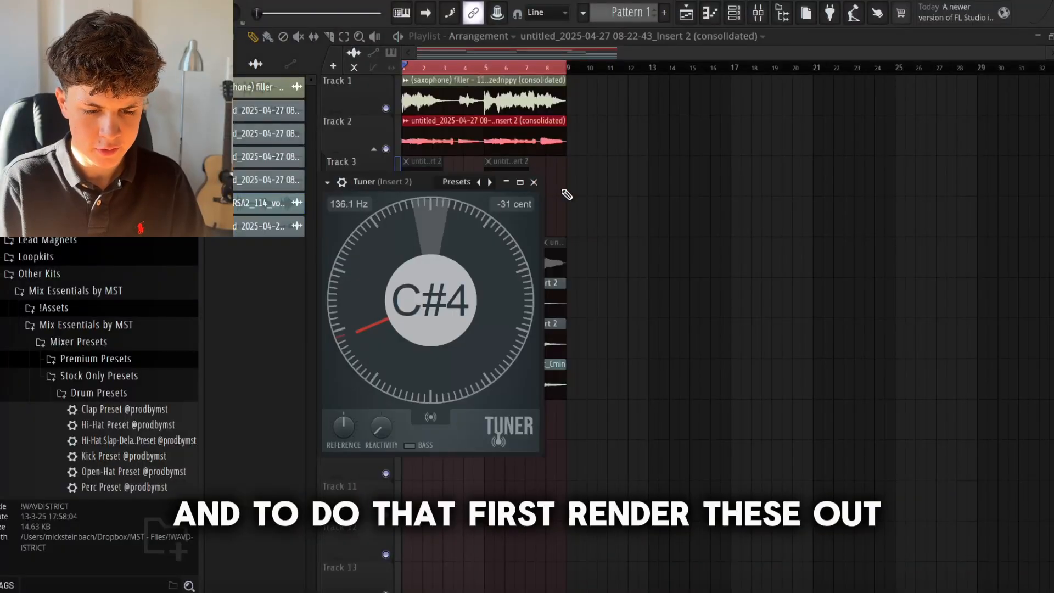
Close the tuner and remove the muted original guitar clips below the consolidated guitar clip.
click(534, 183)
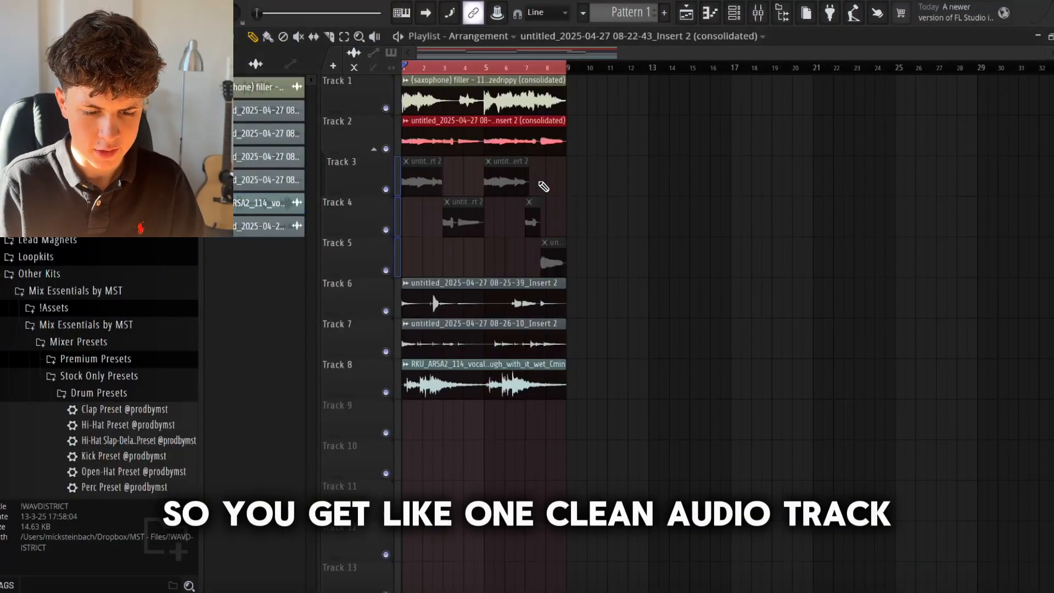
drag(596, 251, 410, 185)
key(Delete)
right_click(372, 175)
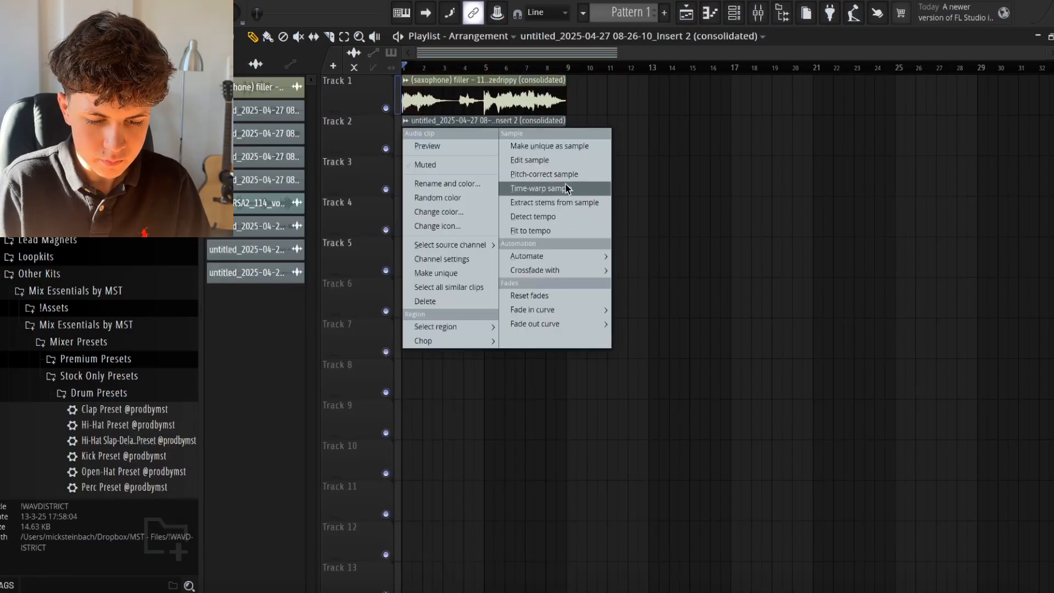
Open the consolidated guitar clip on Track 2 for time-warping and try to delete all its auto-generated markers.
click(565, 182)
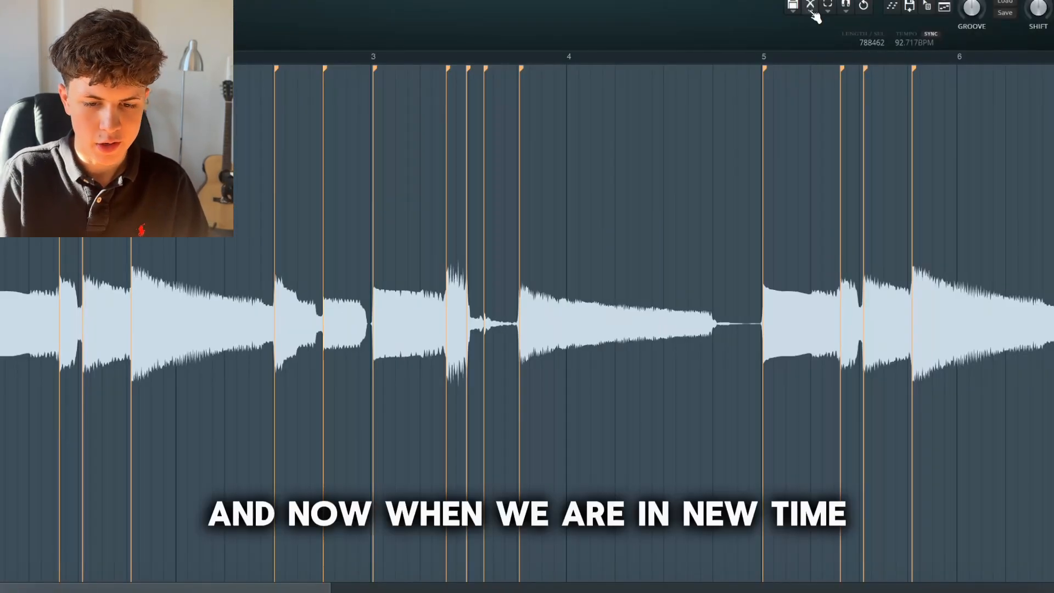
click(812, 13)
click(834, 171)
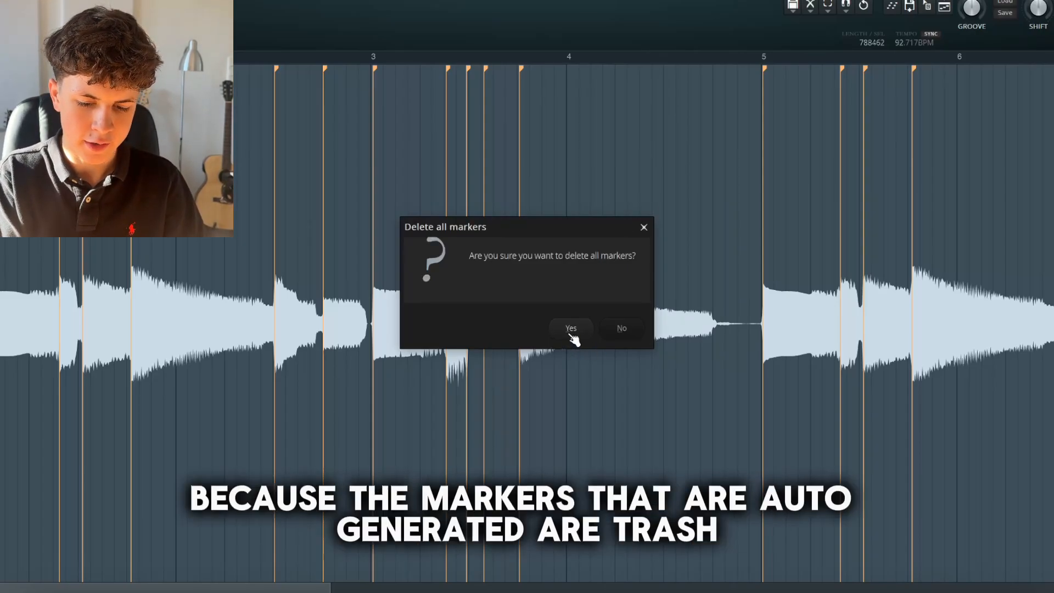
click(570, 329)
Check the auto-generated marker near bar 3 against the note's start and delete all markers.
click(413, 351)
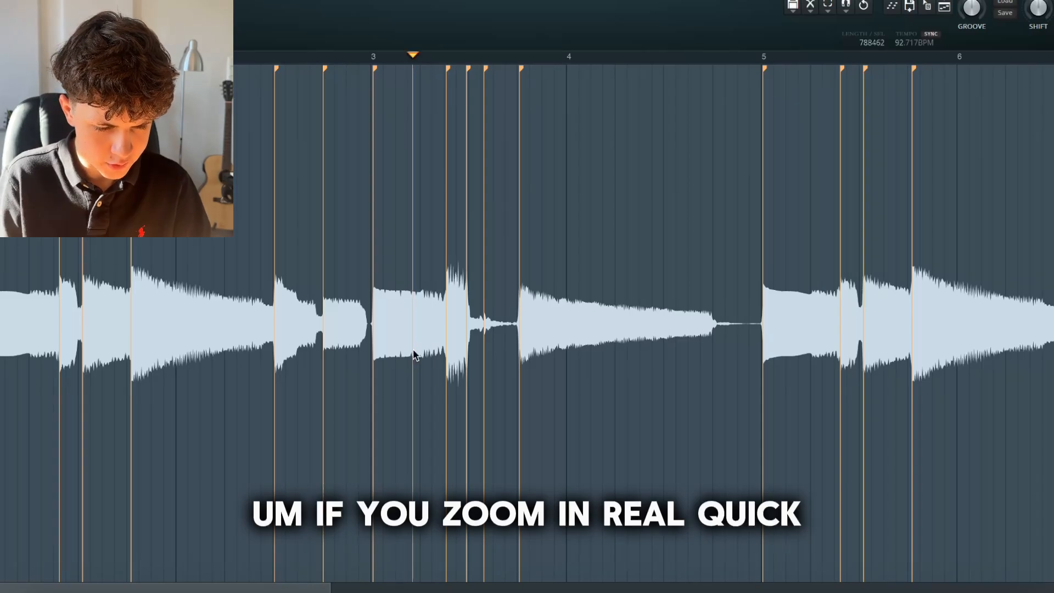
scroll(413, 348, up, 10)
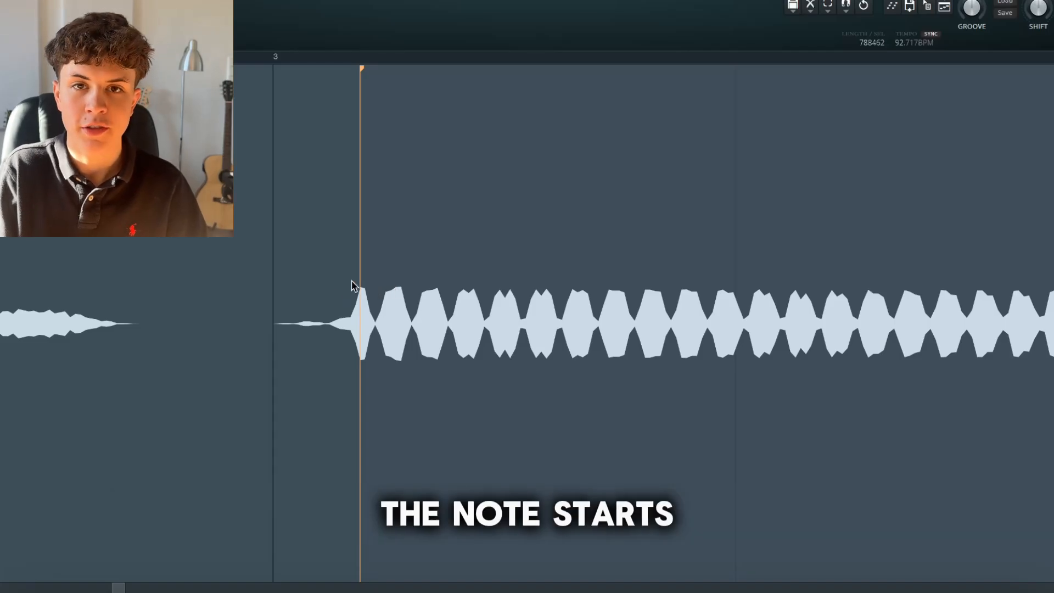
scroll(355, 281, down, 2)
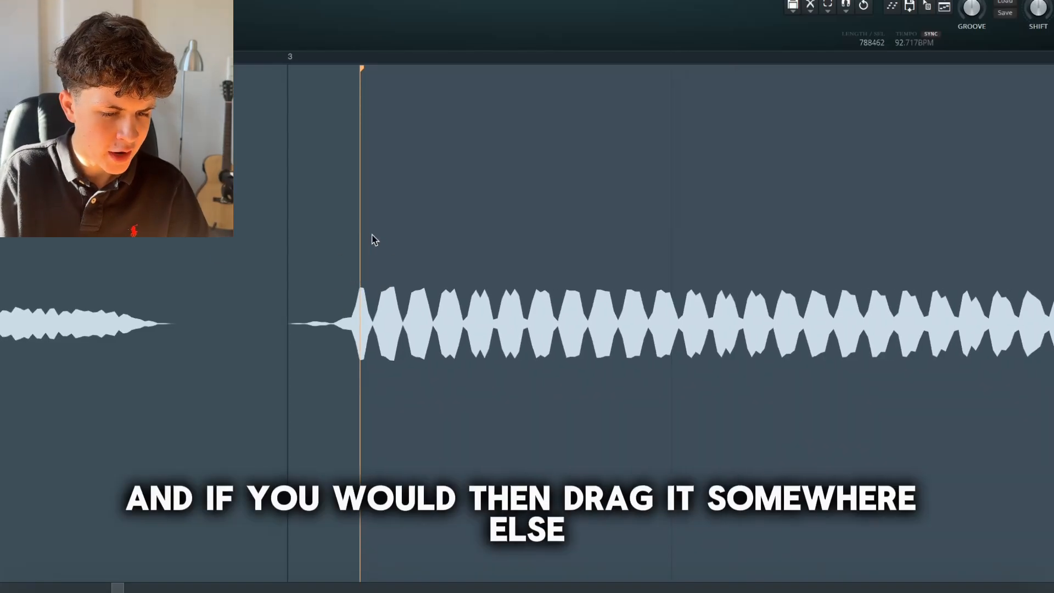
scroll(269, 230, down, 2)
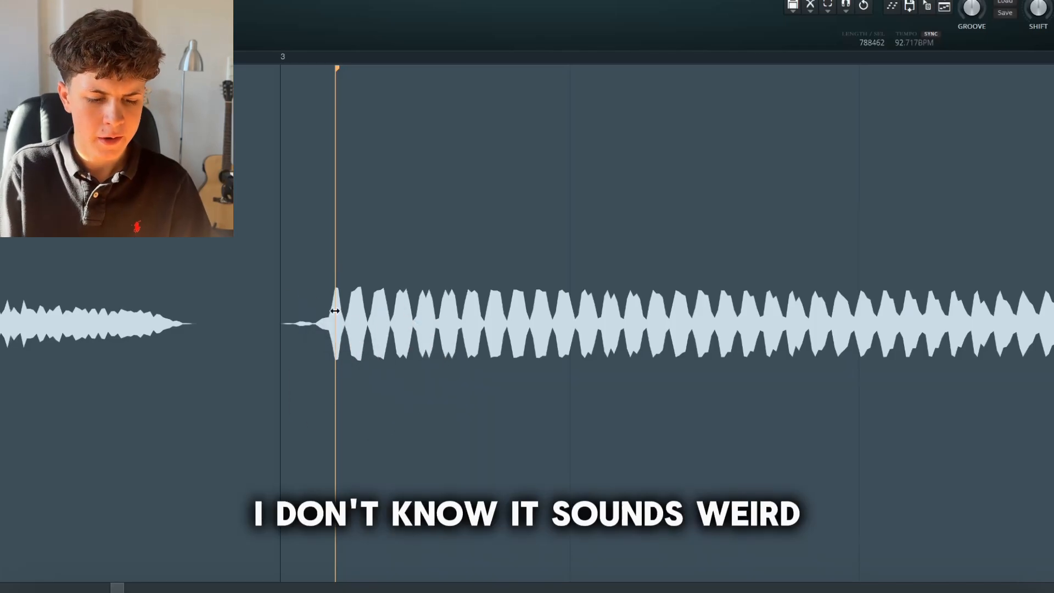
click(813, 10)
click(831, 167)
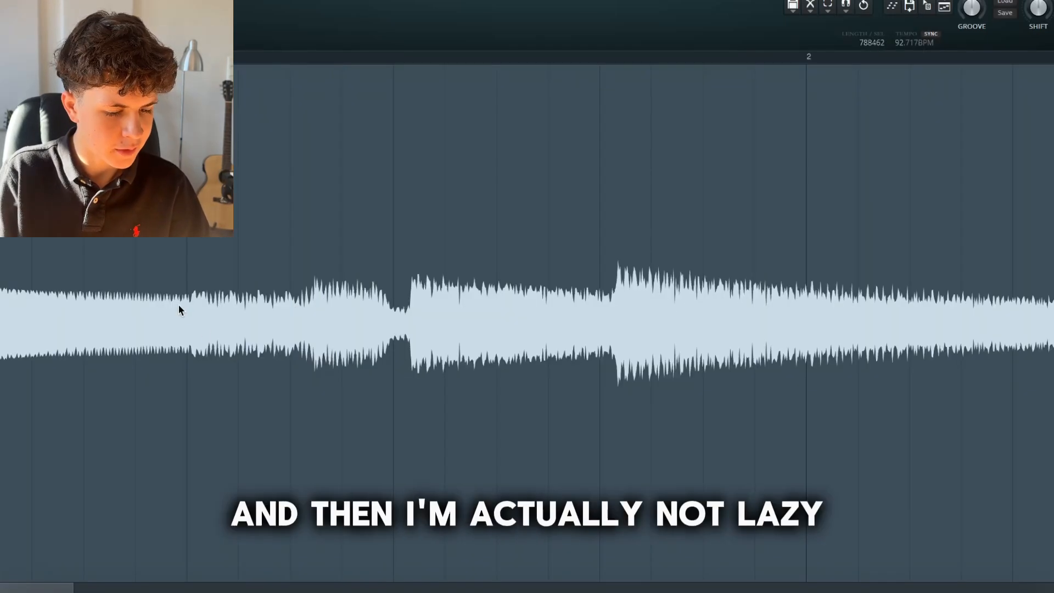
Add time markers manually at the note onsets in bar 1 and align them with the starts of the notes.
click(180, 304)
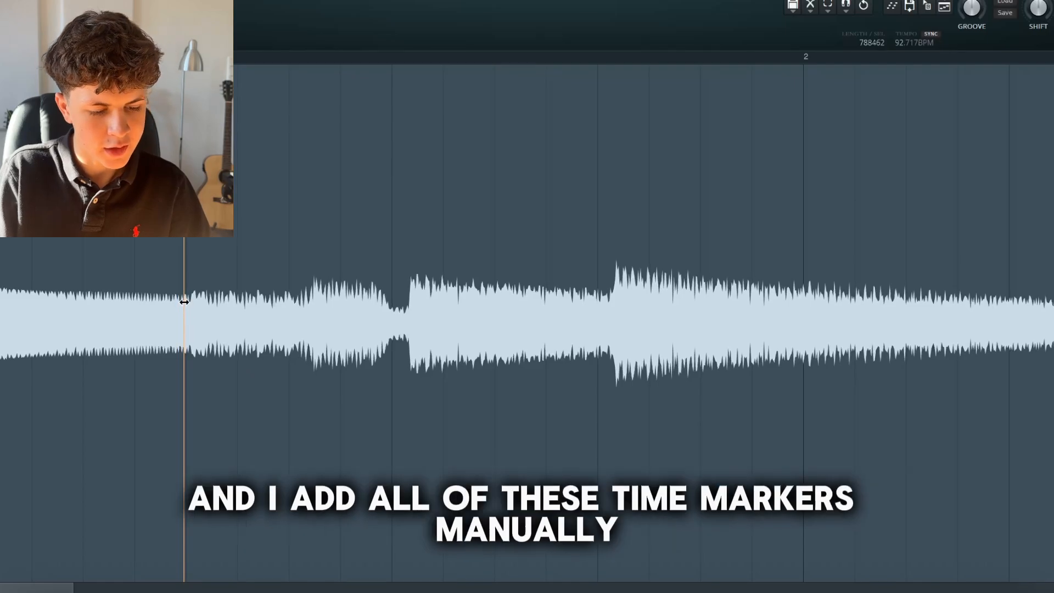
drag(184, 301, 181, 301)
drag(302, 297, 286, 297)
click(384, 299)
click(573, 294)
drag(572, 294, 584, 291)
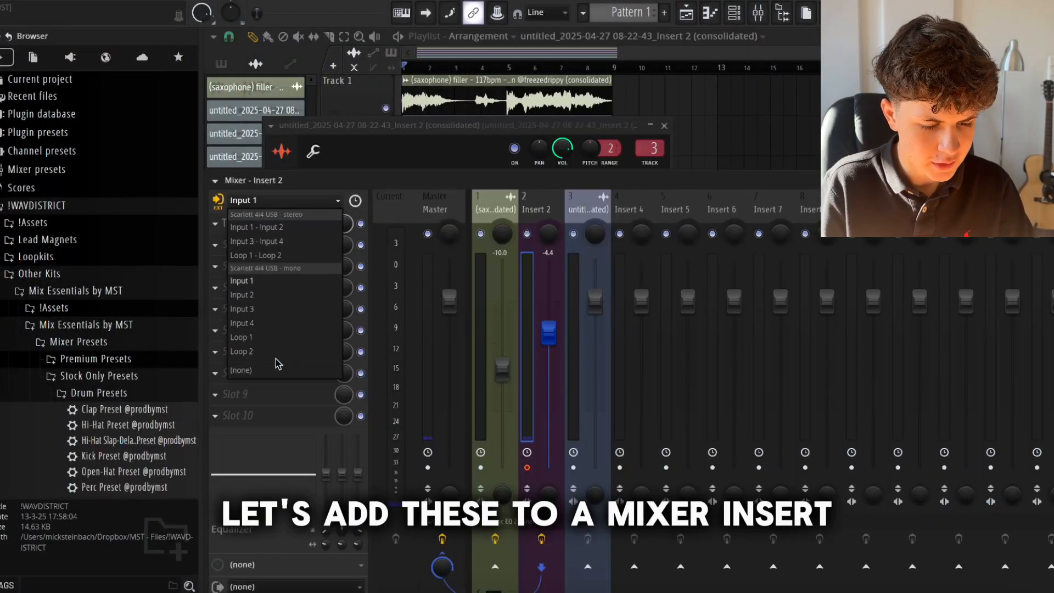
Set Insert 2's external input to none and route the consolidated guitar clips to their own mixer tracks.
click(278, 363)
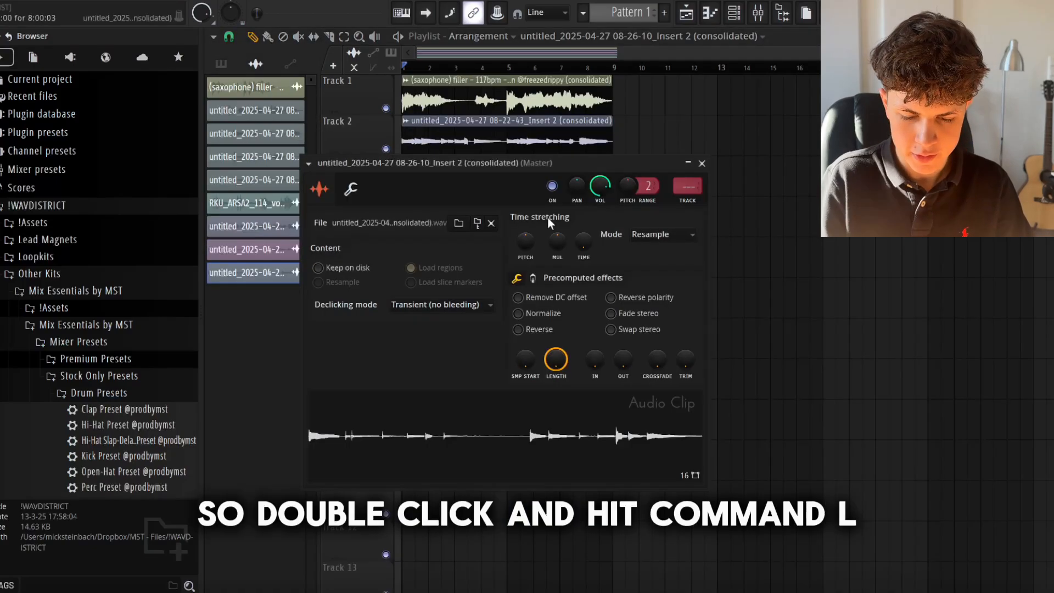
key(super+l)
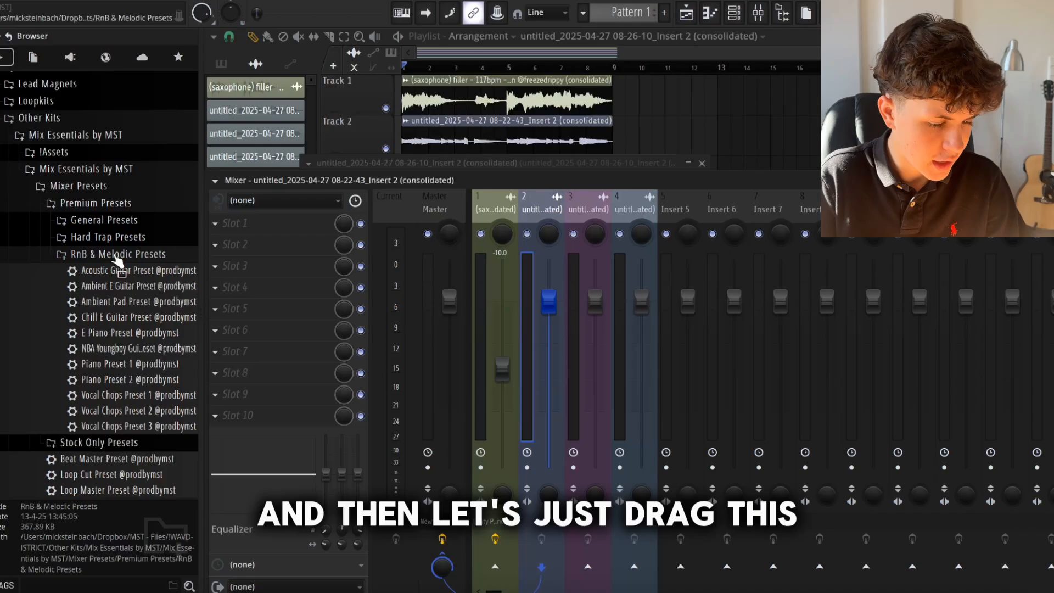
Load the NBA Youngboy Guitar Preset onto the guitar mixer tracks and set Fruity Delay 3's wet output to 19.5%.
drag(156, 350, 282, 287)
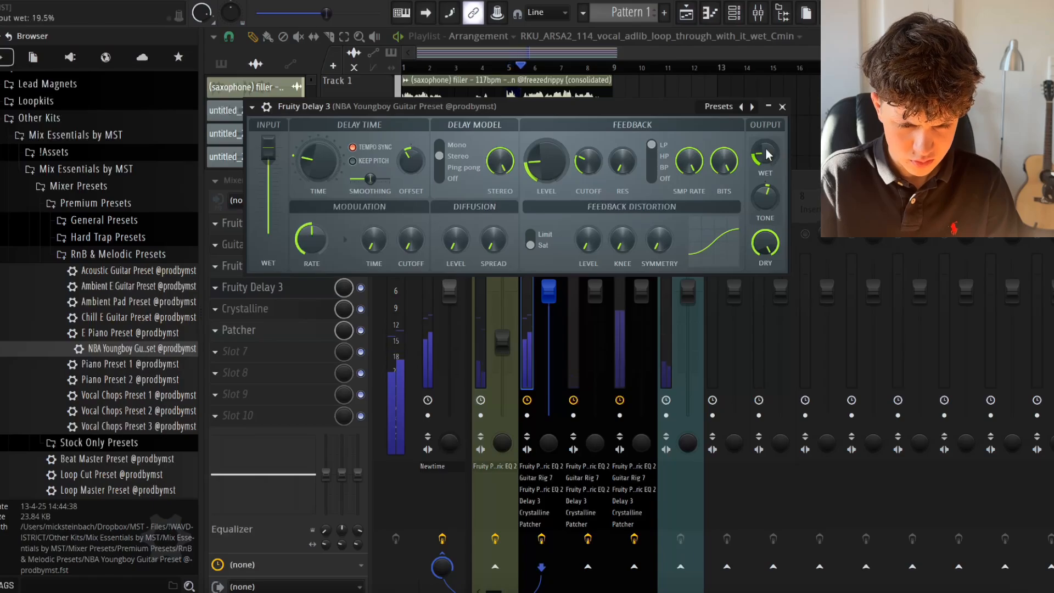
click(224, 288)
click(216, 287)
Set the volume of the guitar on mixer track 3 to -2.5 dB and unmute the guitar on track 4.
drag(230, 291, 569, 212)
click(576, 211)
click(573, 233)
drag(598, 293, 598, 307)
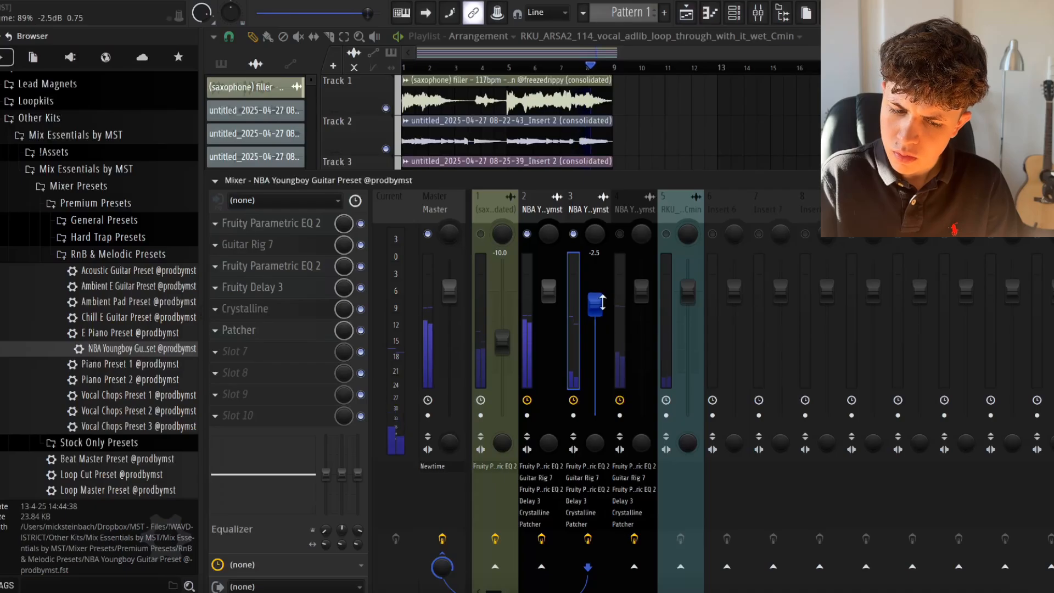
click(620, 235)
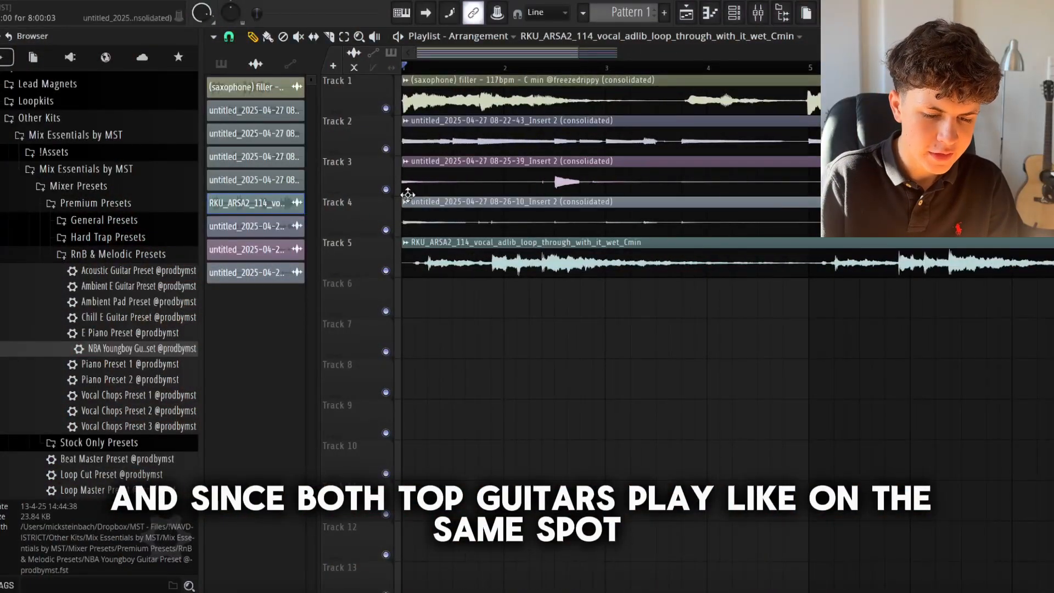
Pan the guitar on mixer track 3 25% to the left and the guitar on track 4 to the right.
scroll(528, 177, down, 3)
scroll(723, 208, up, 2)
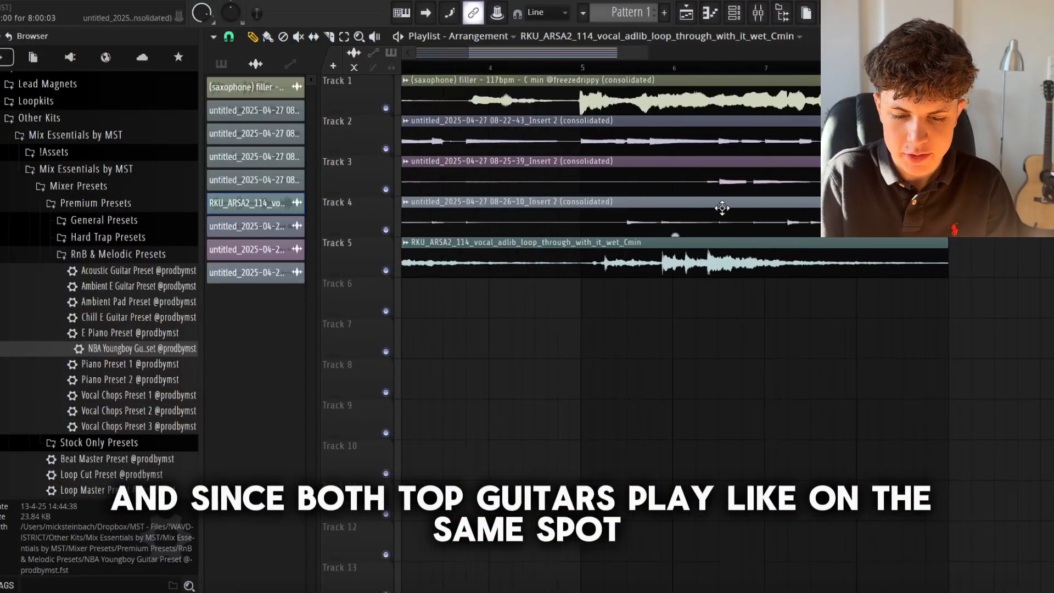
scroll(720, 209, up, 3)
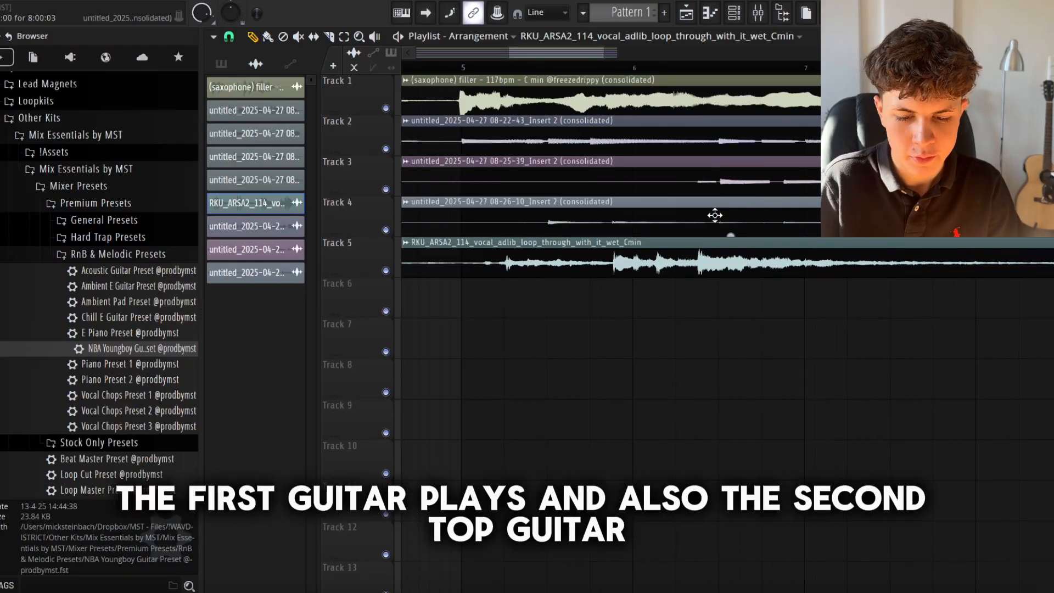
scroll(714, 215, down, 4)
click(758, 12)
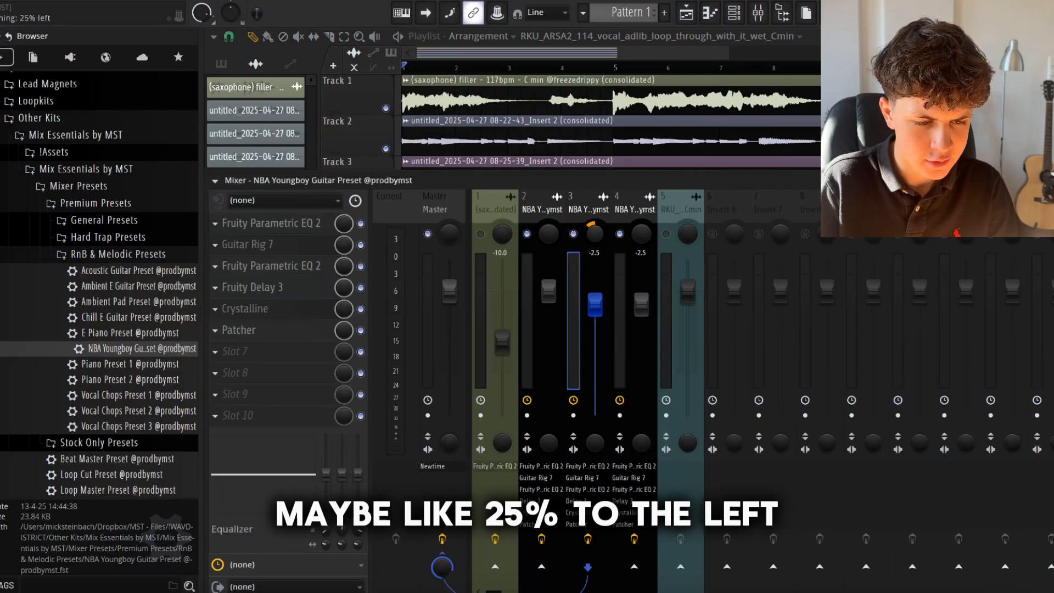
drag(631, 239, 631, 228)
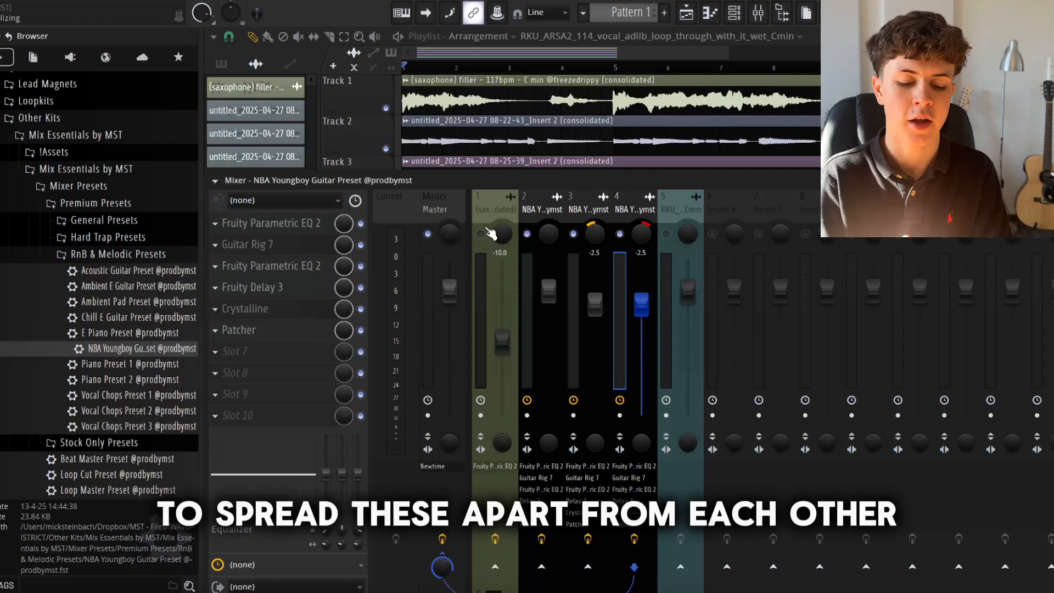
Trim the start of the guitar clip on playlist Track 4 to cut out its first note.
click(758, 13)
click(758, 13)
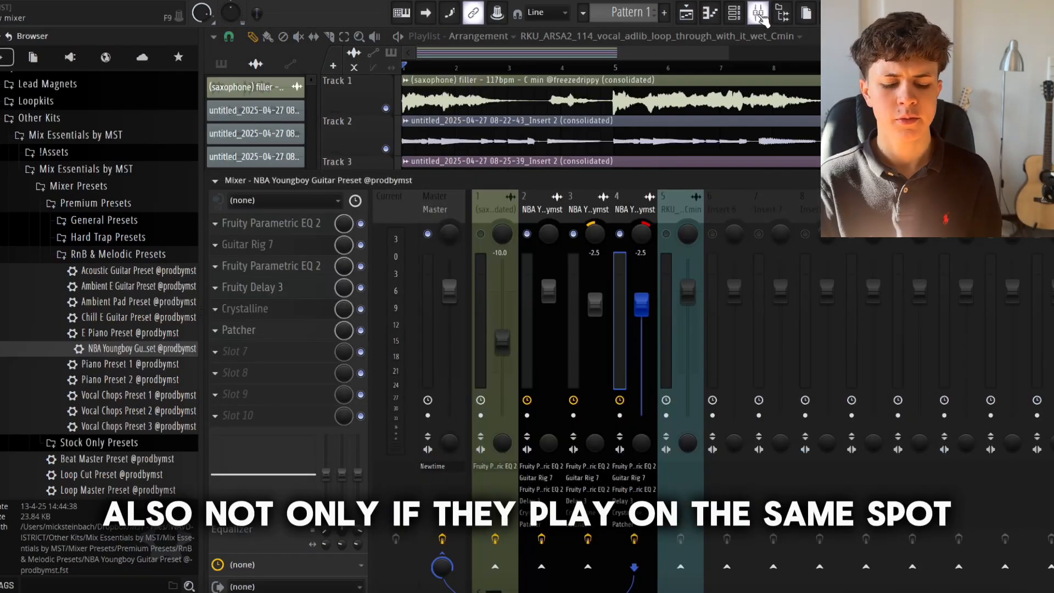
click(586, 210)
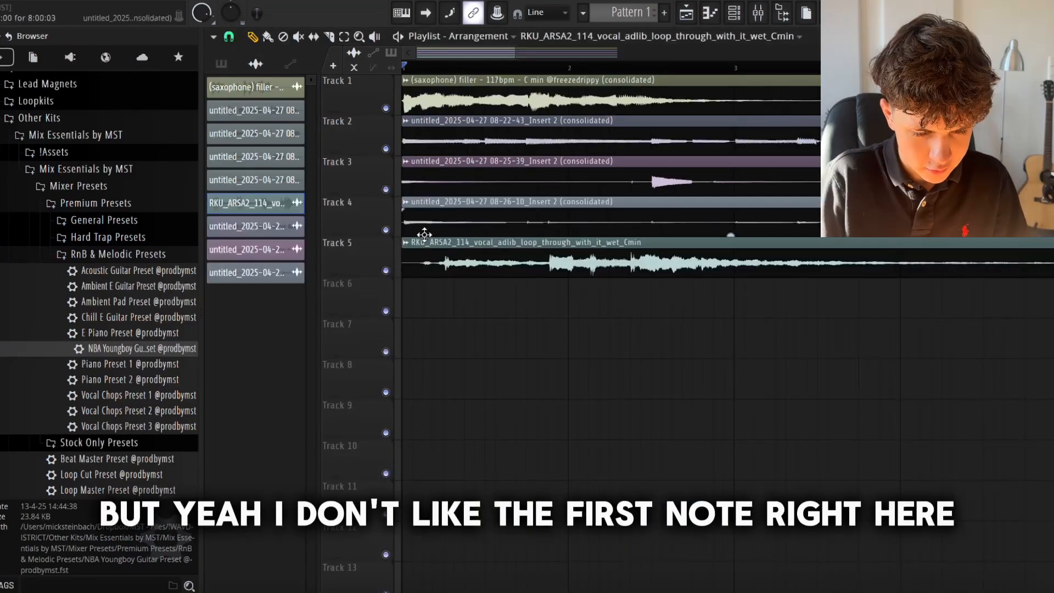
drag(404, 228, 515, 225)
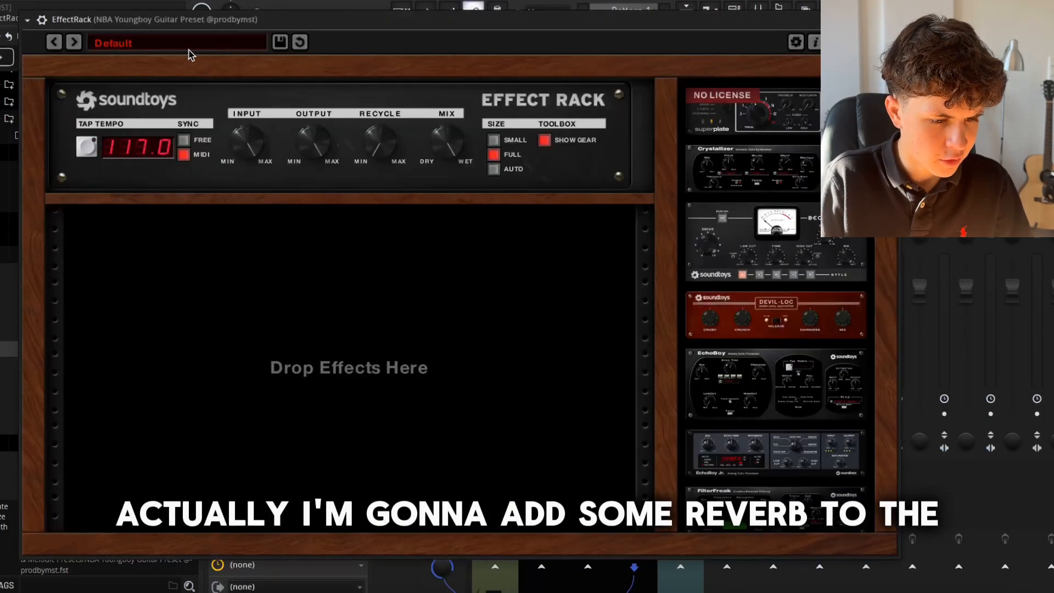
Load a factory preset in EffectRack on the track 4 guitar for reverb and set its mix level to 65%.
click(188, 50)
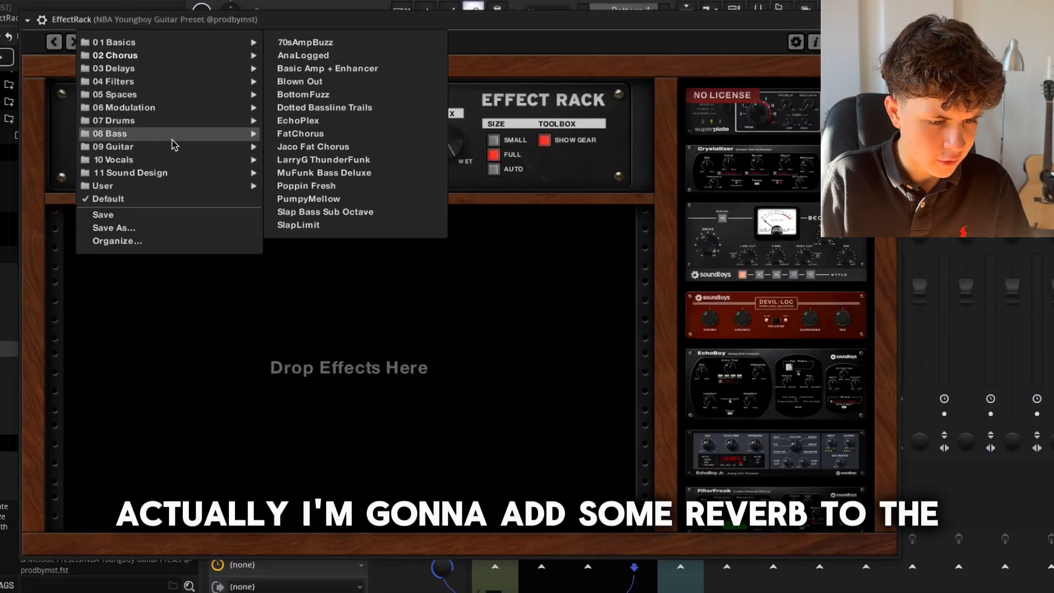
click(299, 150)
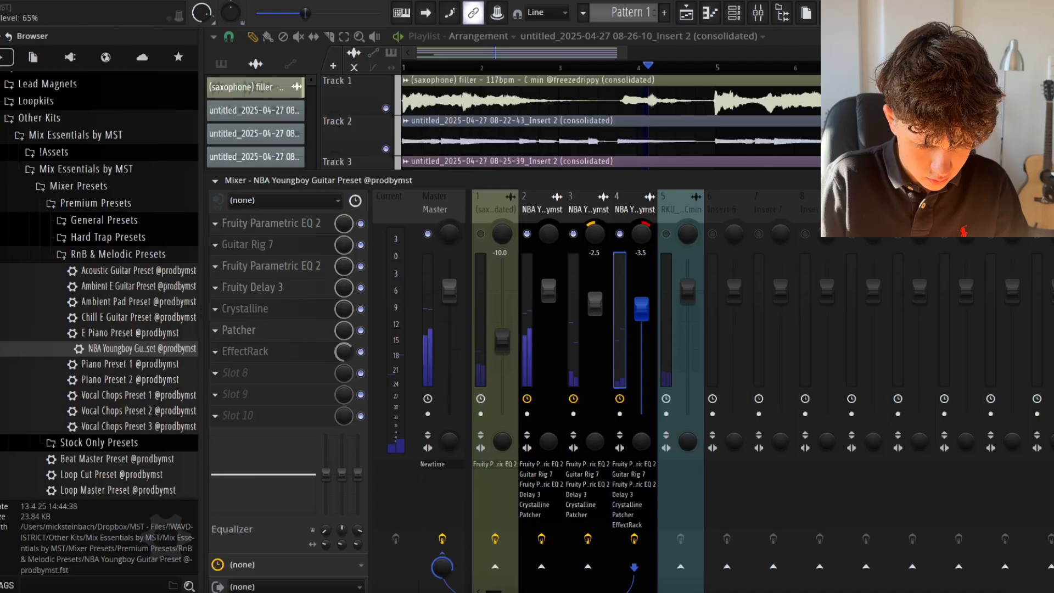
Copy the EffectRack reverb to the guitar on mixer track 3, lower its mix level and play the arrangement.
click(225, 357)
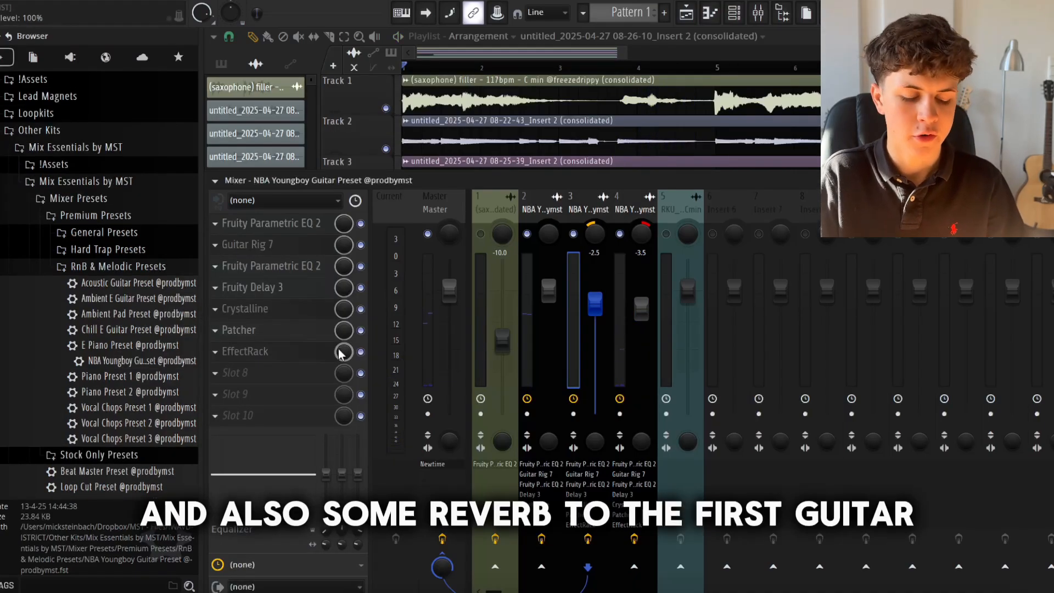
drag(340, 352, 341, 384)
key(space)
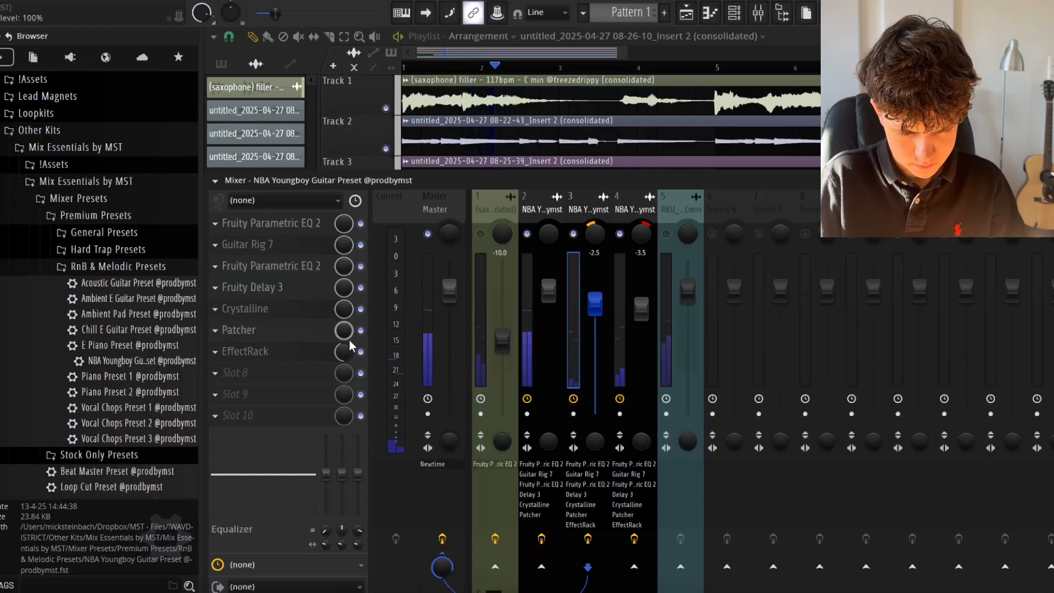
Move the saxophone mixer track to position 4, after the three guitar tracks.
click(497, 209)
drag(497, 210, 635, 211)
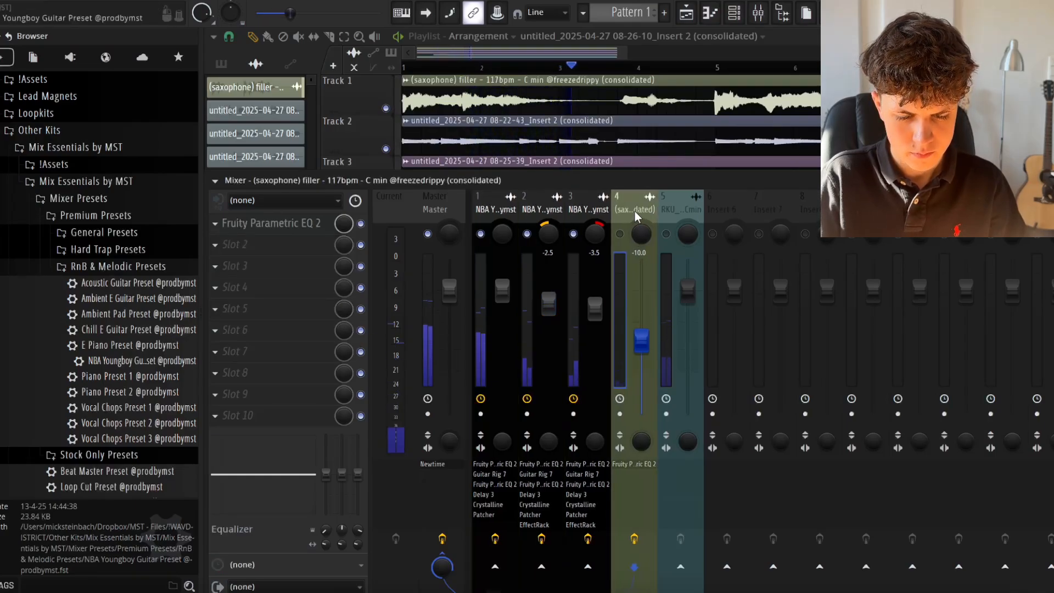
click(588, 209)
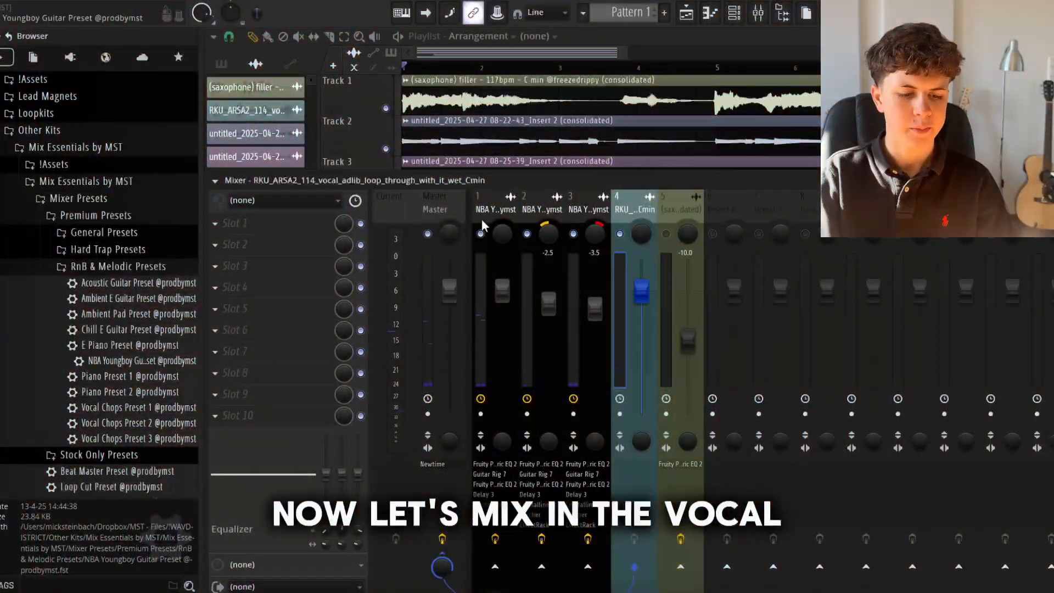
Load Vocal Chops Preset 1 onto the vocal adlib's mixer track.
scroll(145, 247, down, 3)
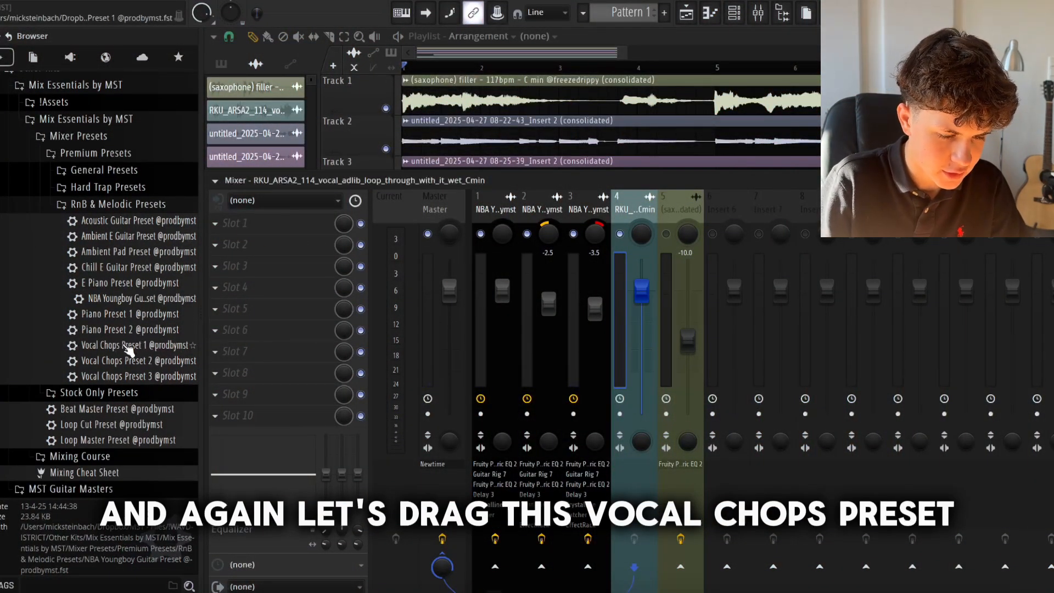
drag(128, 349, 285, 279)
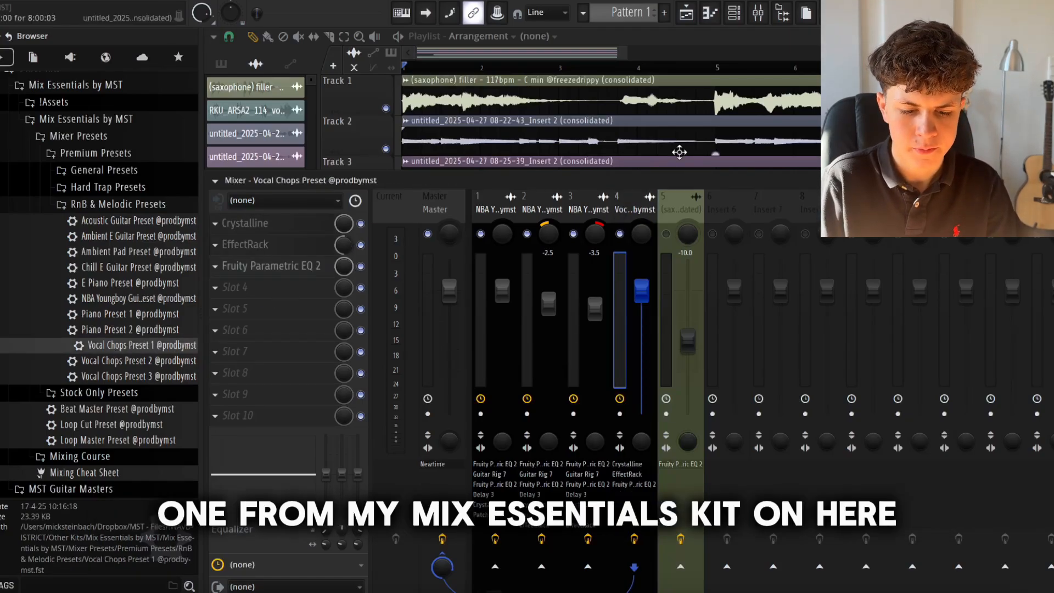
Filter the Scarbee Rickenbacker Bass presets to favourites and load Double Date PM in Kontakt 8.
key(space)
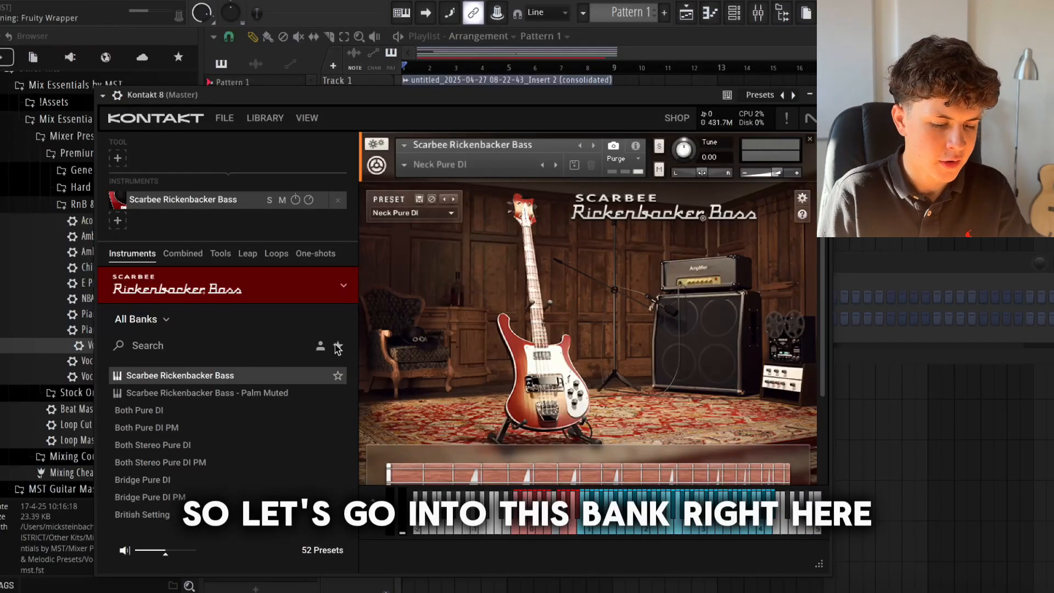
click(337, 345)
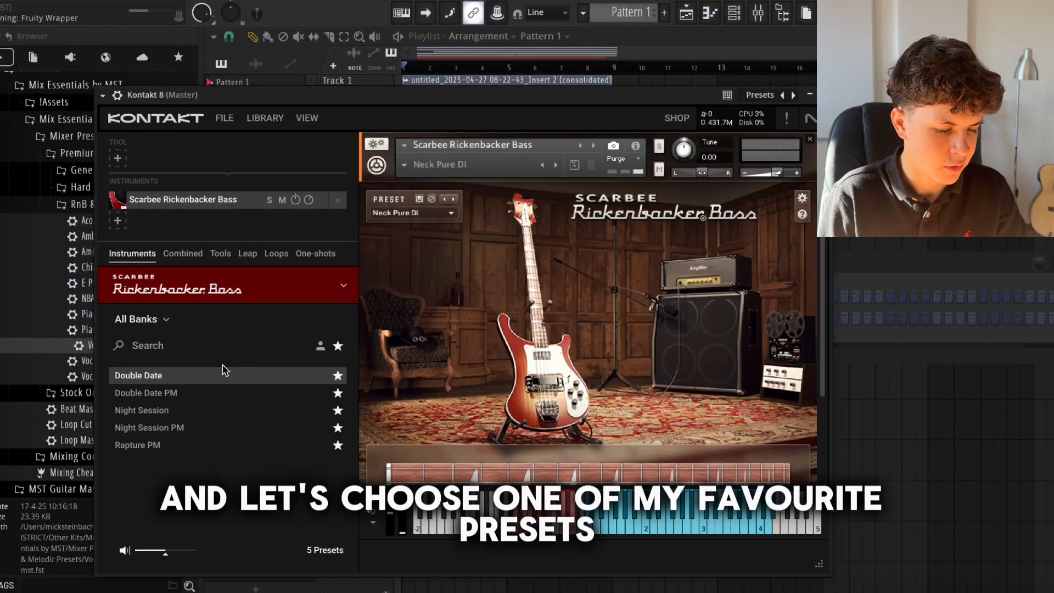
double_click(188, 393)
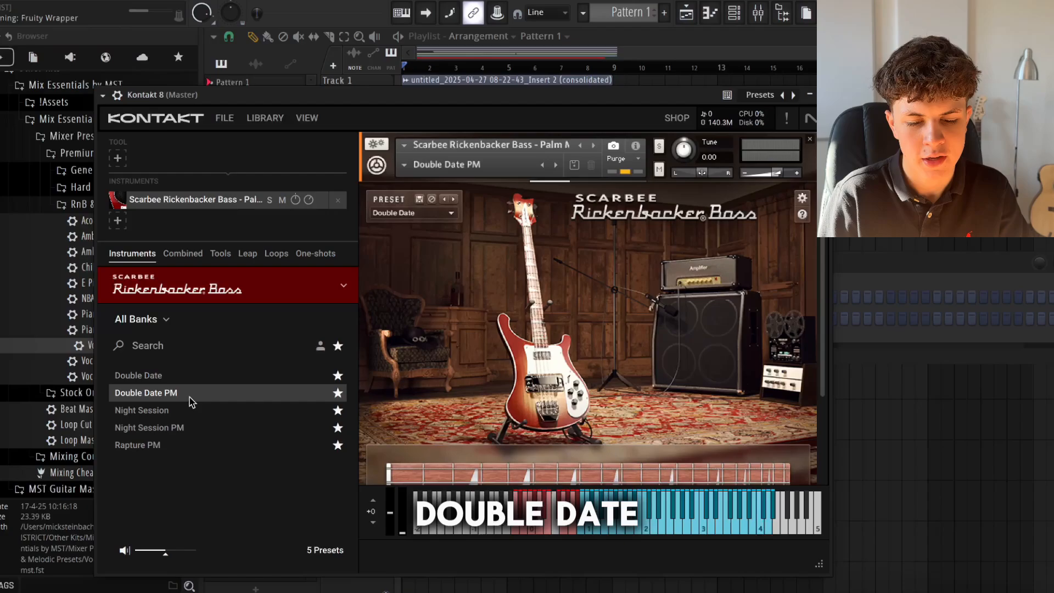
Add a G#3 bass note near the end of bar 3 and cut the end of the G3 note into a short repeat.
key(space)
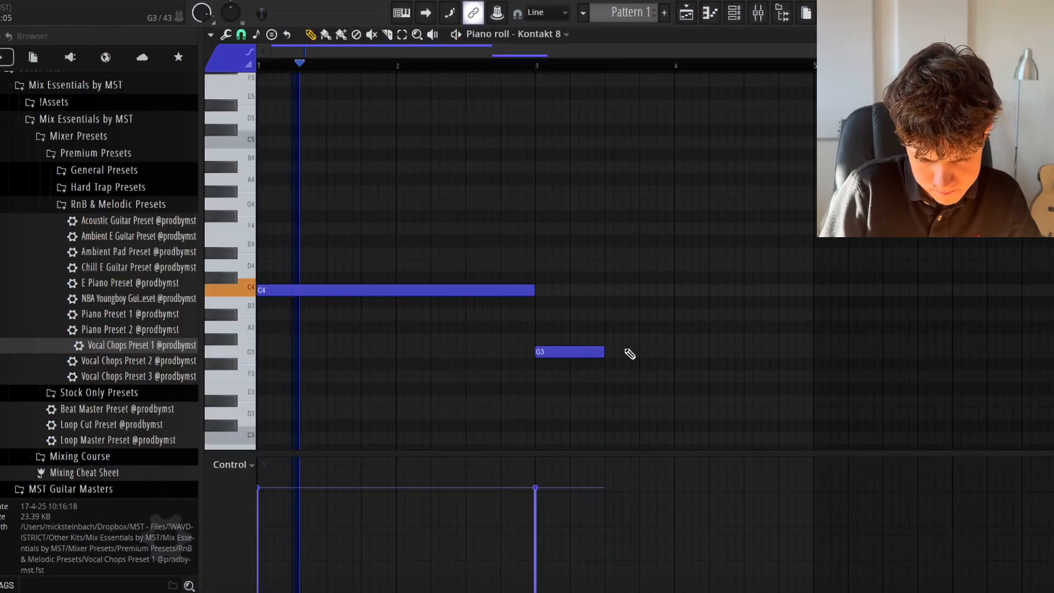
click(642, 339)
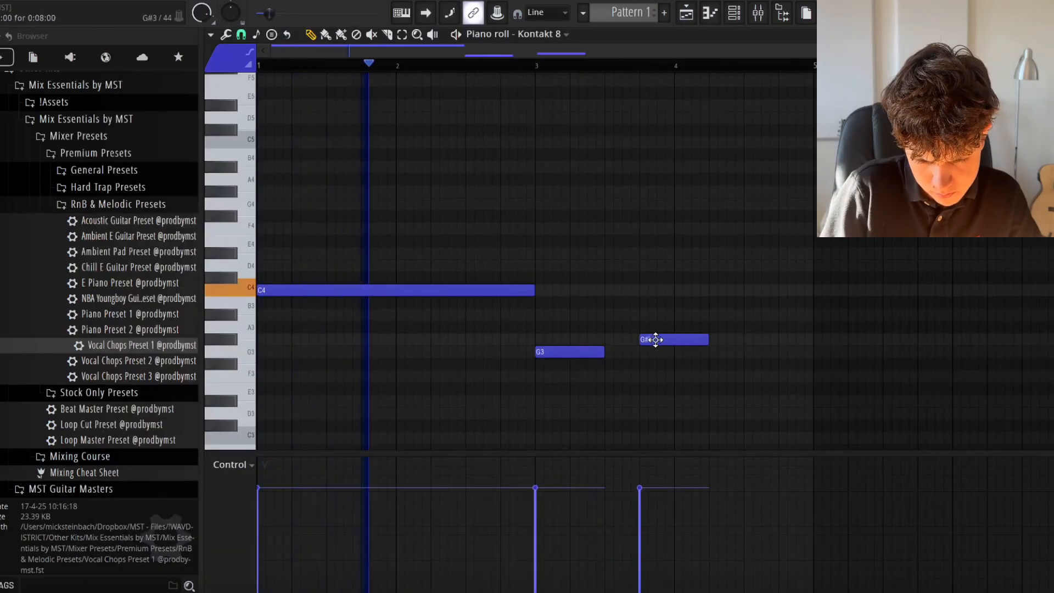
mouse_move(603, 351)
mouse_down()
mouse_move(586, 351)
mouse_move(607, 351)
mouse_up()
click(592, 351)
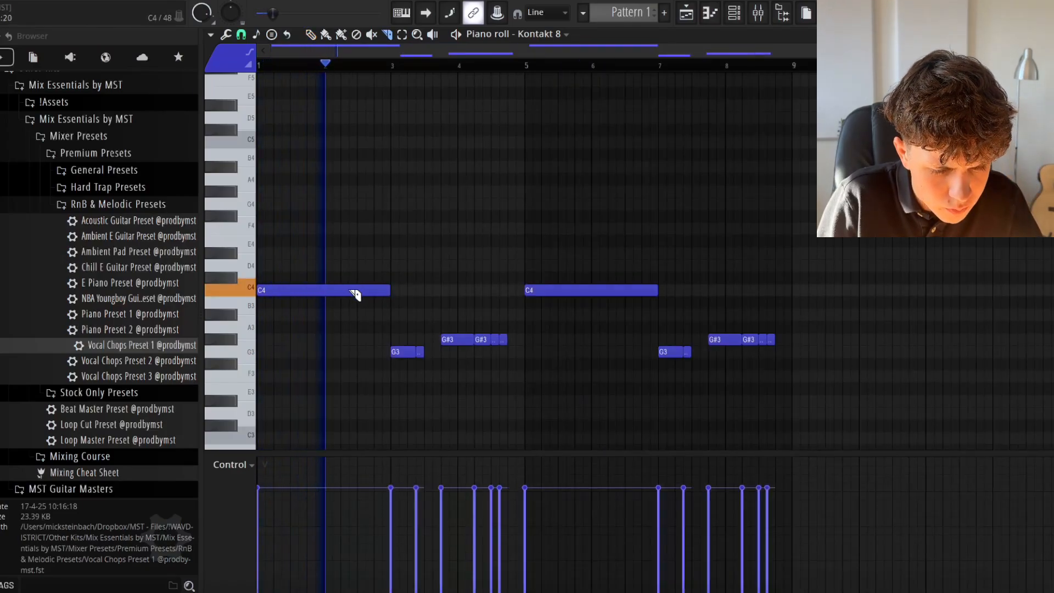
Slice the end of the first C4 note into short repeats, remove its last piece and delete the notes from bar 5 onward.
click(360, 289)
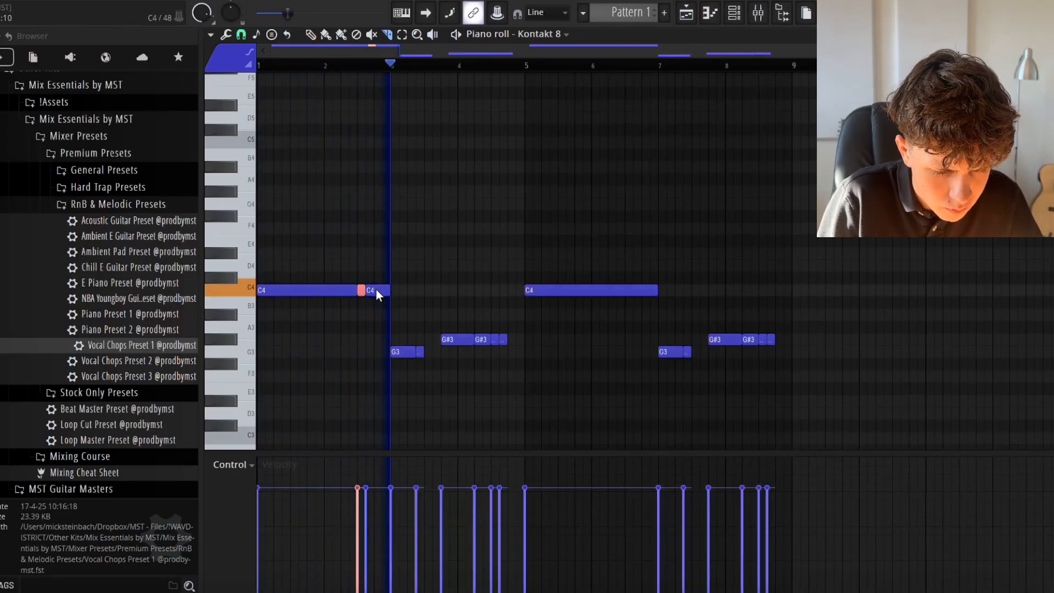
click(379, 290)
right_click(383, 290)
click(345, 66)
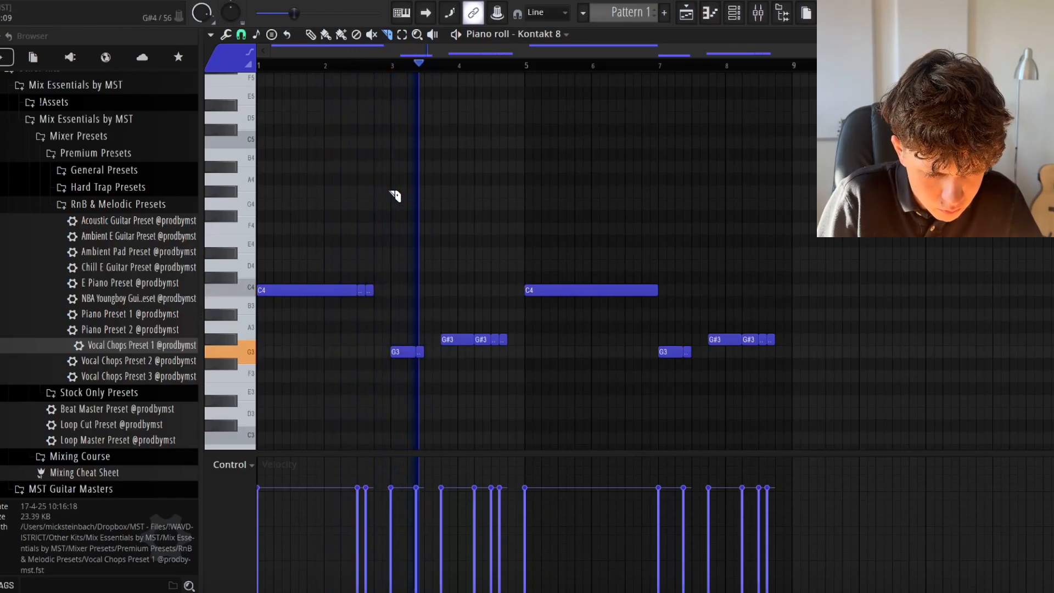
drag(595, 224, 851, 459)
key(Delete)
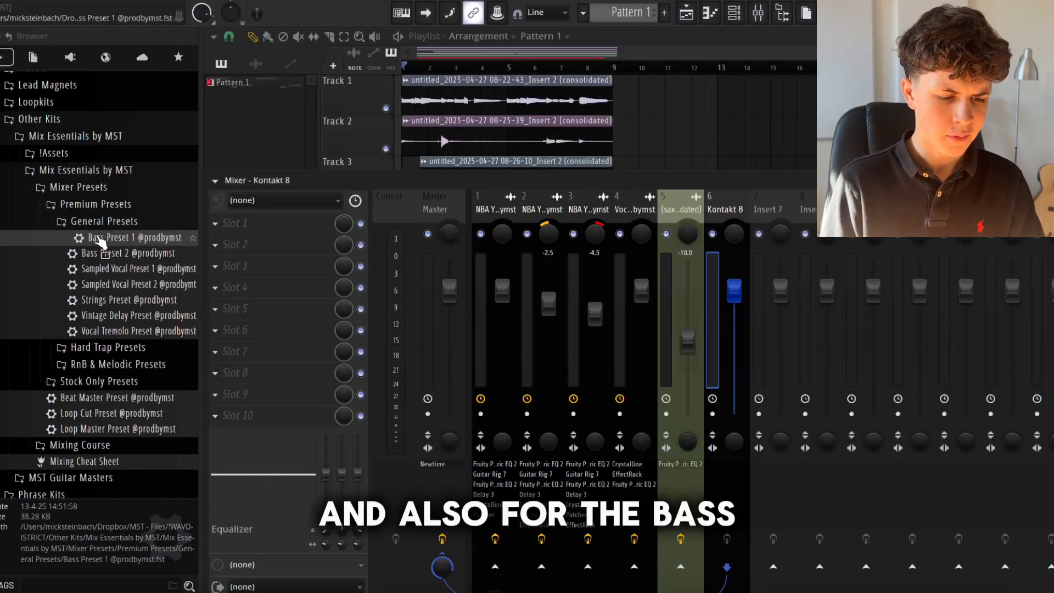
Load Bass Preset 1 onto the Kontakt 8 bass mixer track and play the arrangement.
drag(101, 241, 278, 239)
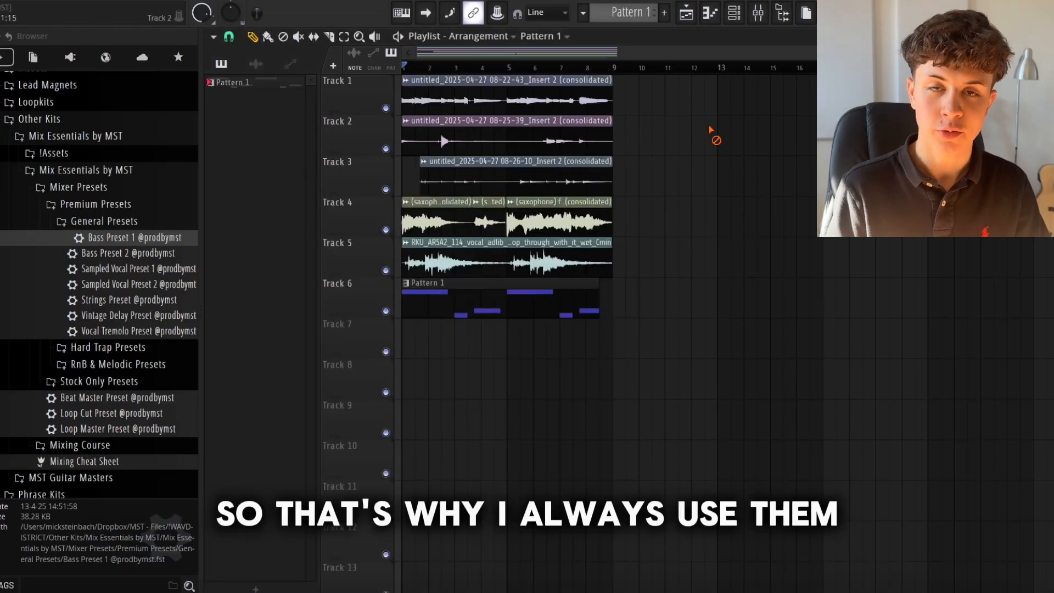
key(space)
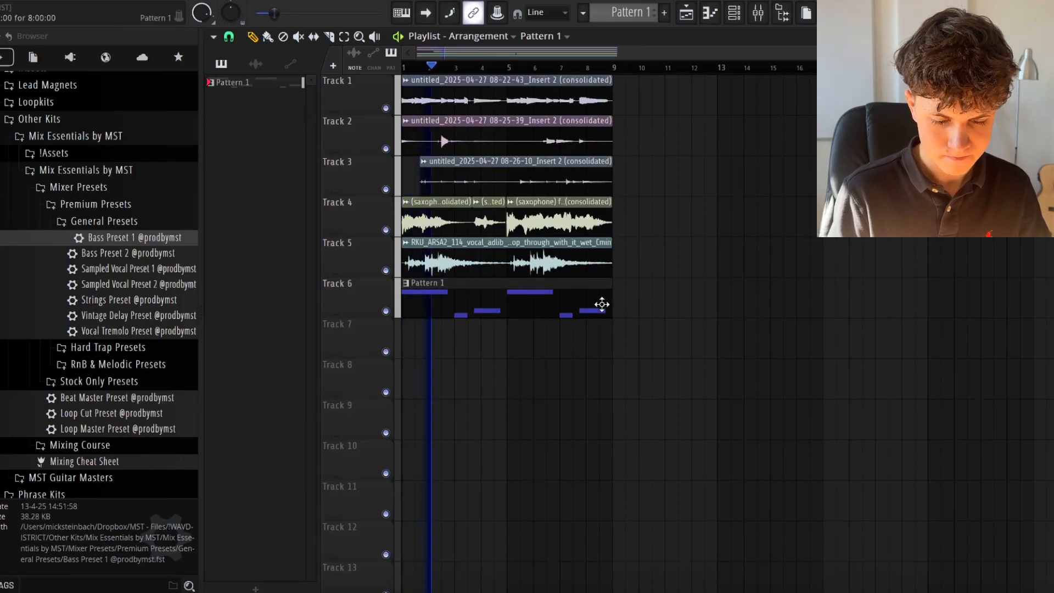
Open Pattern 1 in the piano roll and check the bass notes at the end of the loop.
double_click(593, 305)
scroll(493, 156, left, 3)
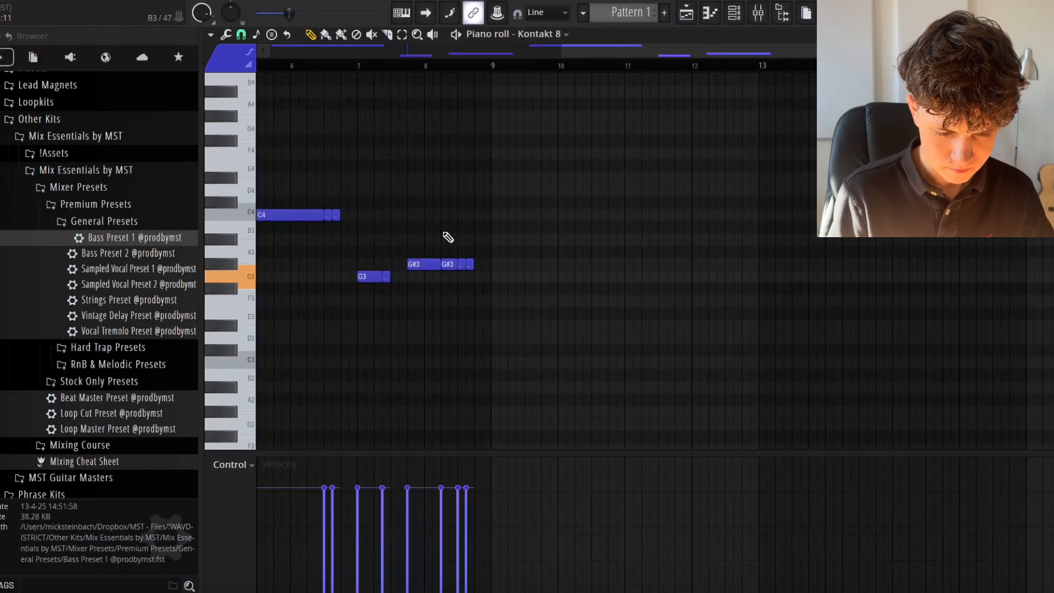
scroll(446, 234, left, 4)
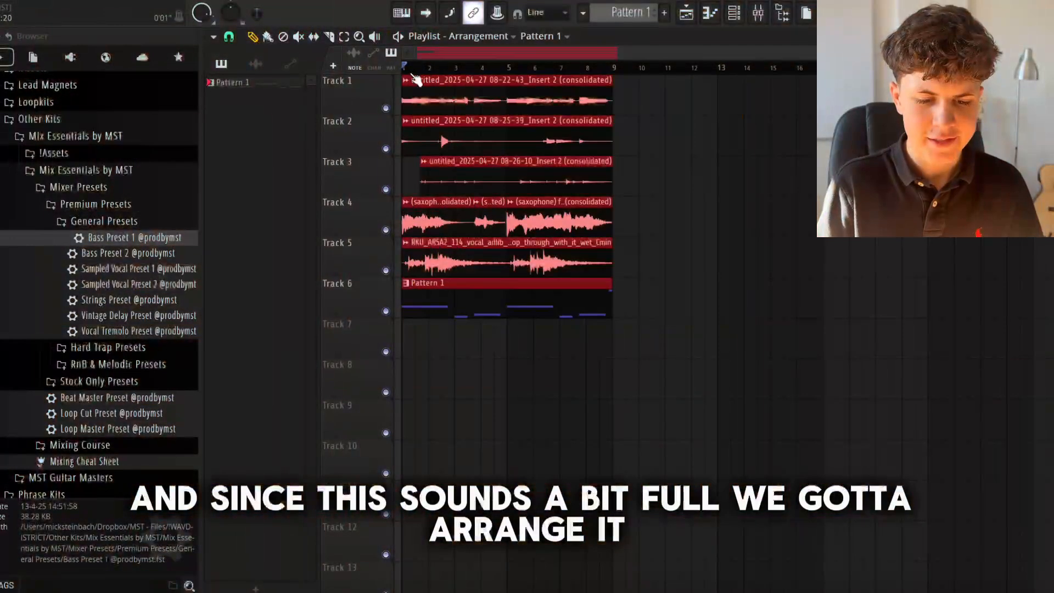
Move all playlist clips together so the loop starts at bar 5.
scroll(432, 84, up, 3)
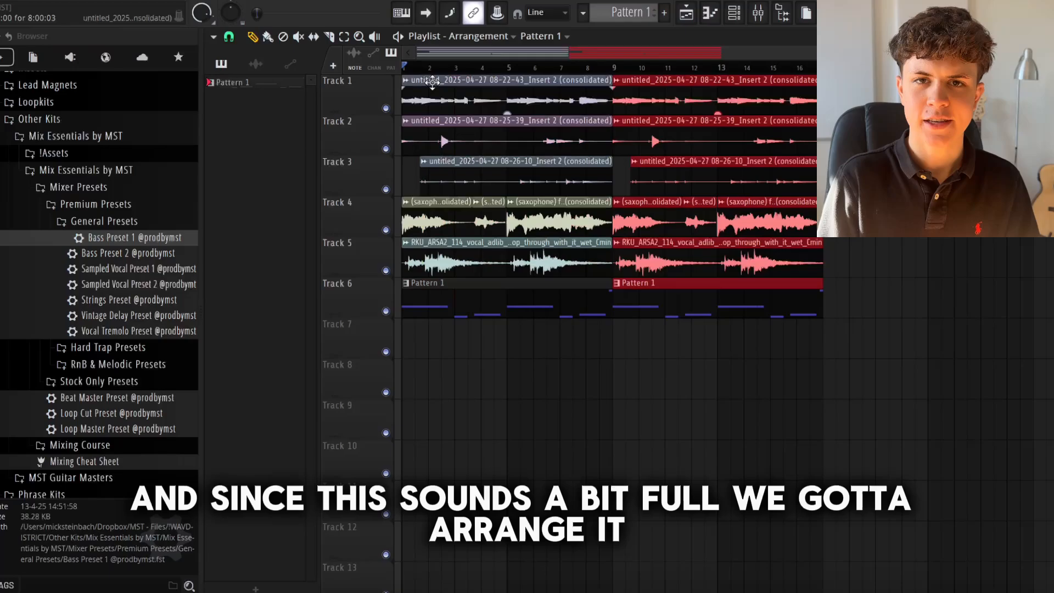
scroll(576, 150, down, 3)
key(ctrl+a)
drag(425, 93, 521, 99)
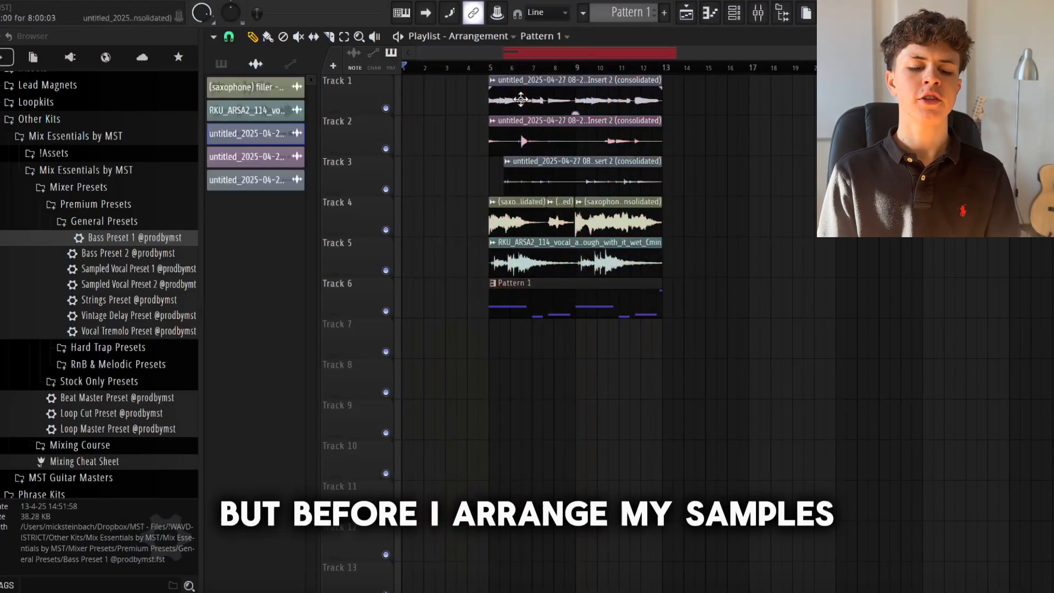
Try to consolidate only the guitar on playlist track 1 to a WAV audio clip.
drag(751, 69, 400, 76)
double_click(350, 88)
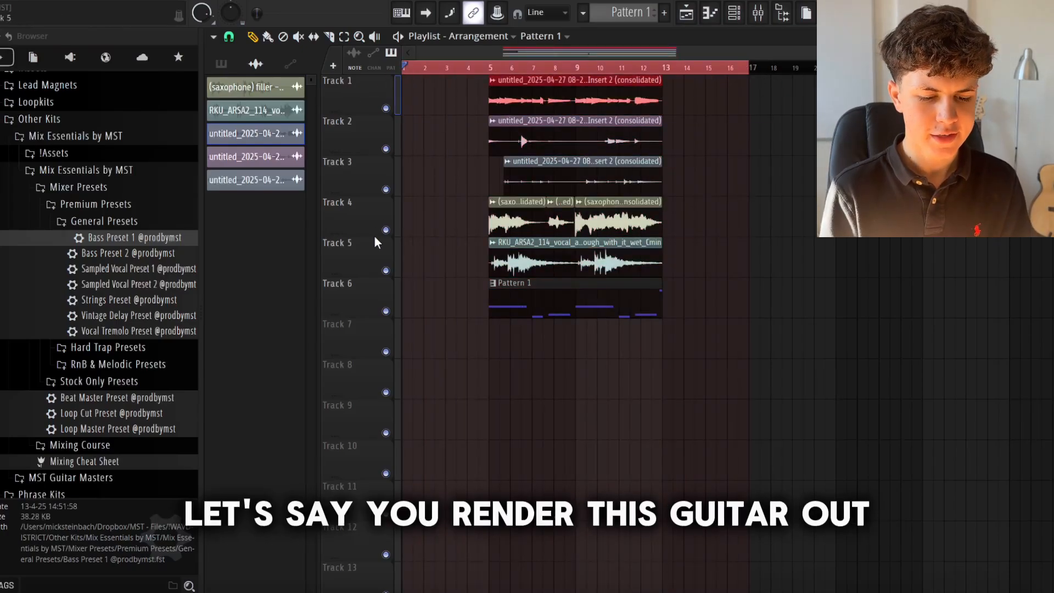
click(352, 109)
key(ctrl+alt+c)
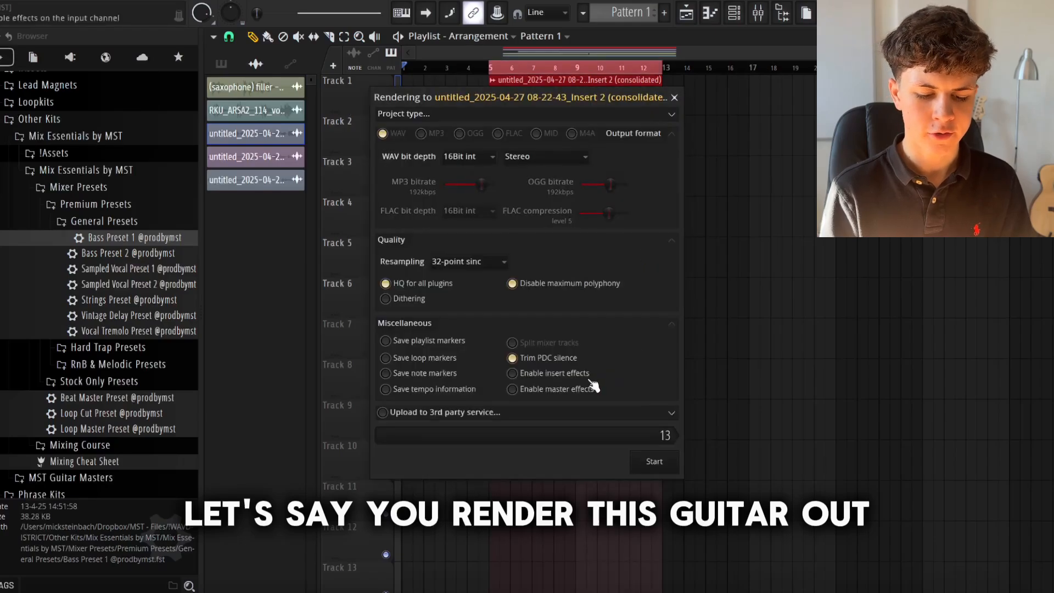
click(652, 461)
scroll(628, 110, up, 5)
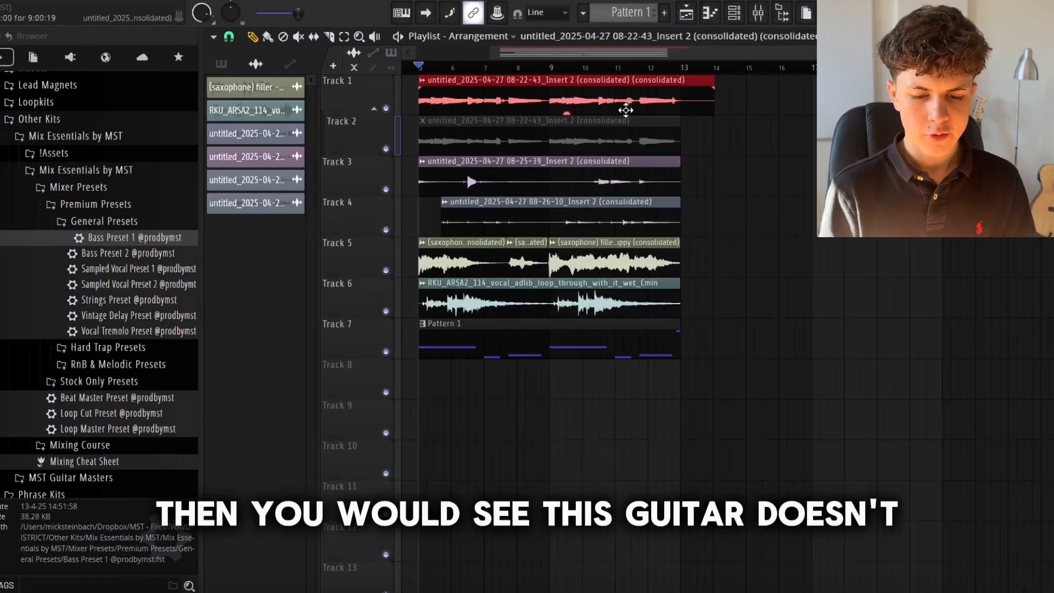
Extend the rendered guitar clip past bar 18 and copy the second guitar's clip to bar 15 to demonstrate the reverb tail.
scroll(707, 174, up, 5)
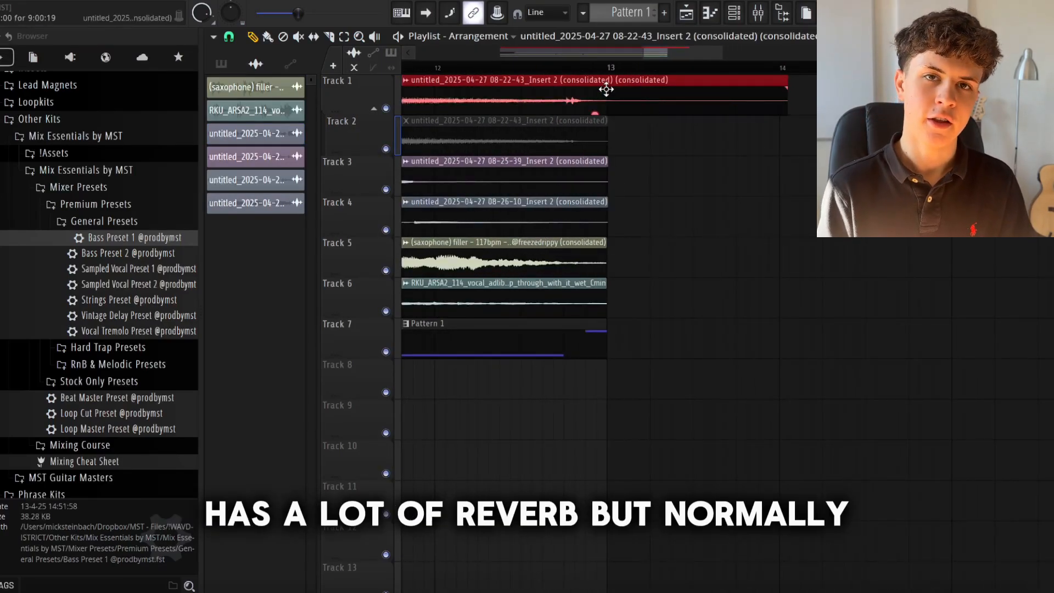
scroll(631, 104, down, 5)
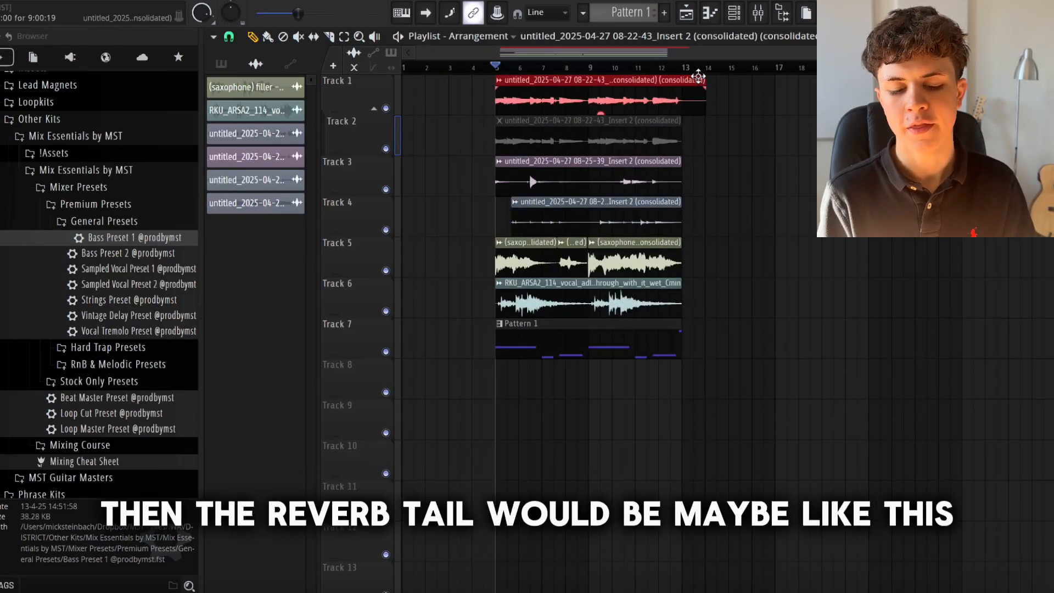
drag(700, 79, 812, 81)
click(813, 93)
right_click(743, 143)
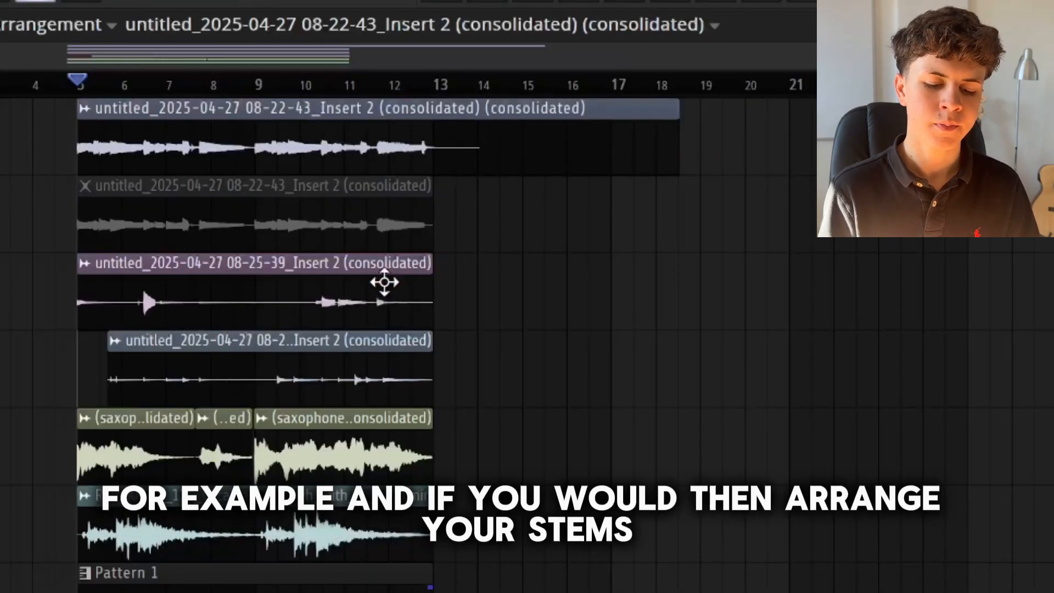
drag(117, 292, 567, 295)
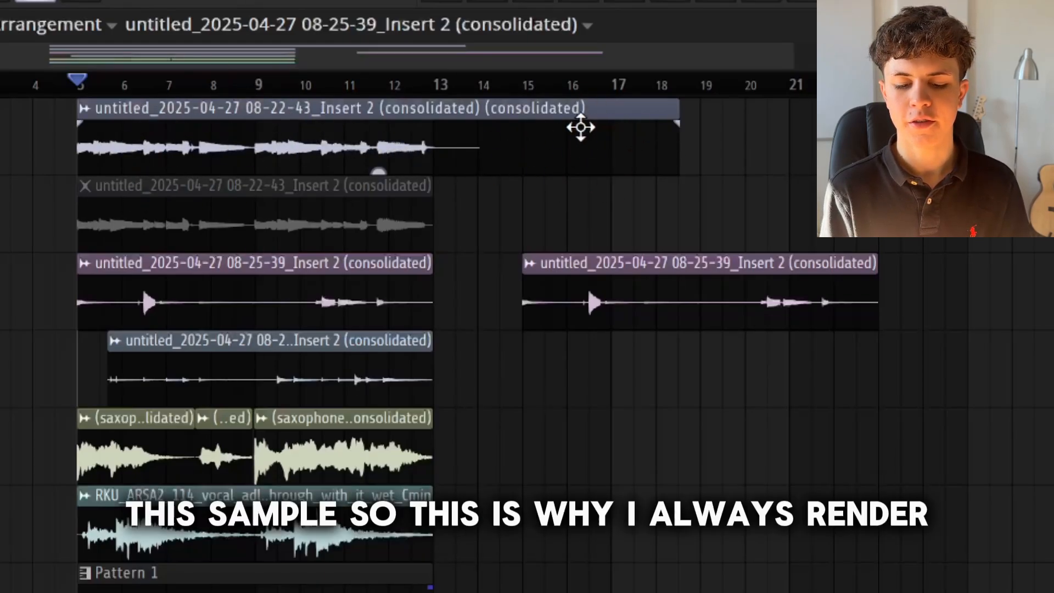
Undo the clip copy, the clip extension and the guitar render.
key(ctrl+z)
key(ctrl+z)
key(ctrl+z)
key(ctrl+z)
key(ctrl+z)
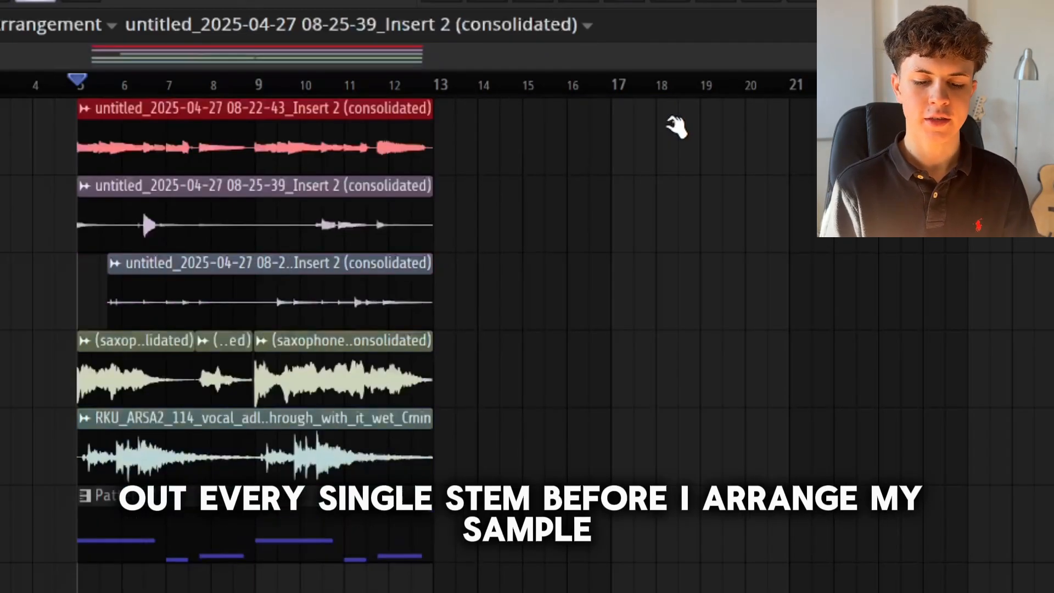
Select the time range around the loop and consolidate every track to audio.
drag(619, 87, 0, 86)
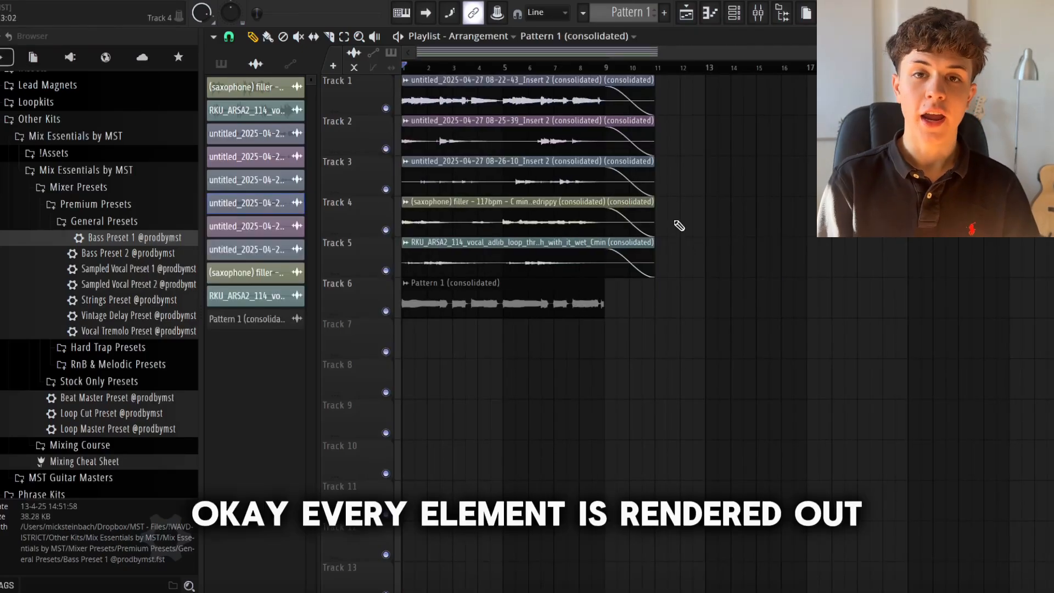
Move the rendered stems on tracks 2 to 6 to bar 9 and bring the saxophone back to bar 1.
key(ctrl+a)
drag(446, 105, 451, 80)
key(ctrl+d)
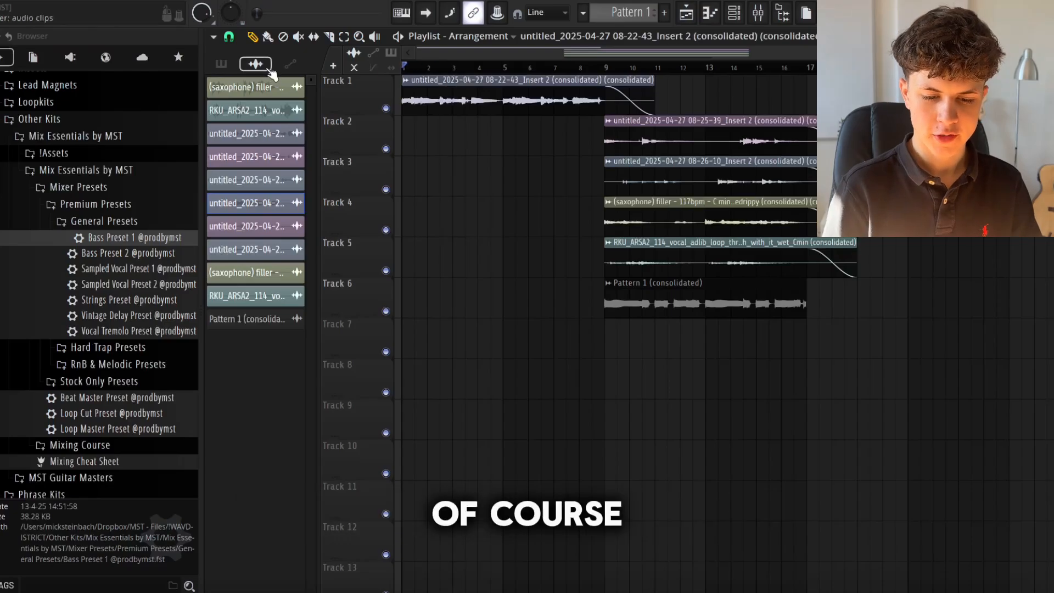
drag(660, 224, 456, 189)
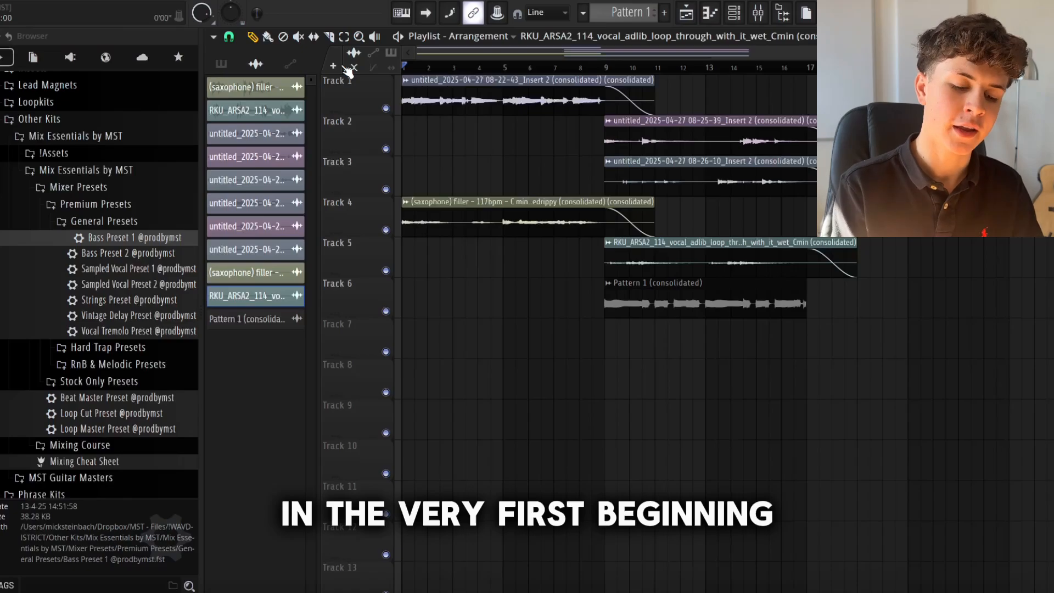
Try to shift the whole arrangement to start at bar 3, leaving two bars for an intro.
key(ctrl+a)
drag(439, 104, 489, 104)
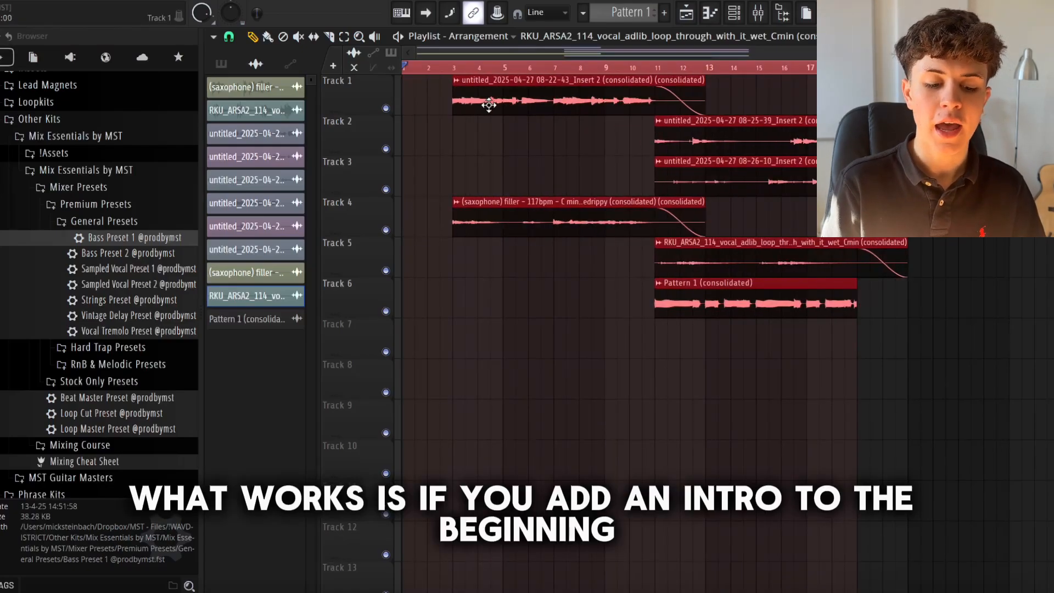
click(412, 103)
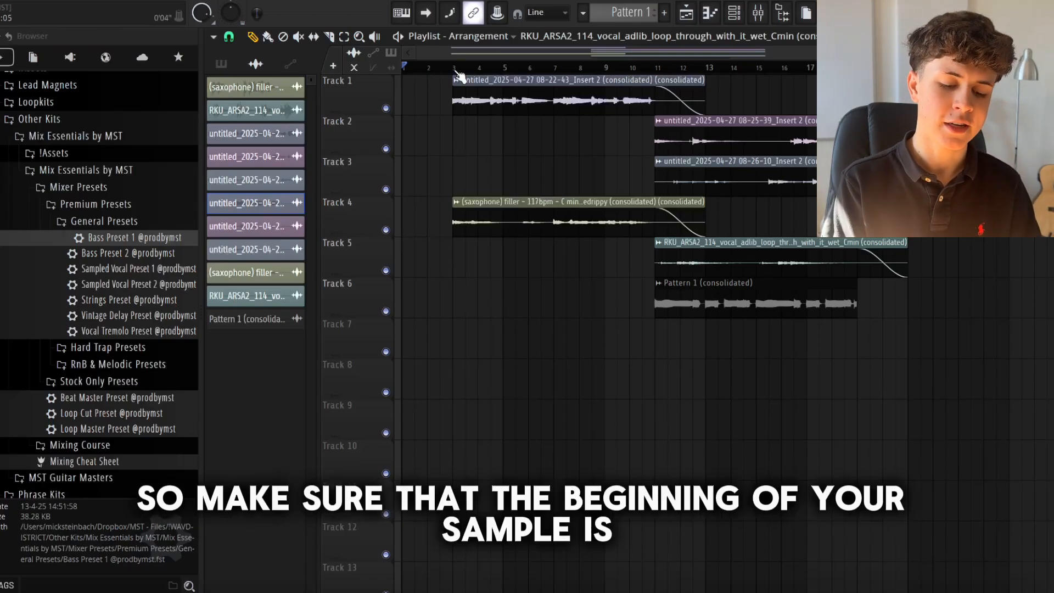
drag(458, 76, 369, 80)
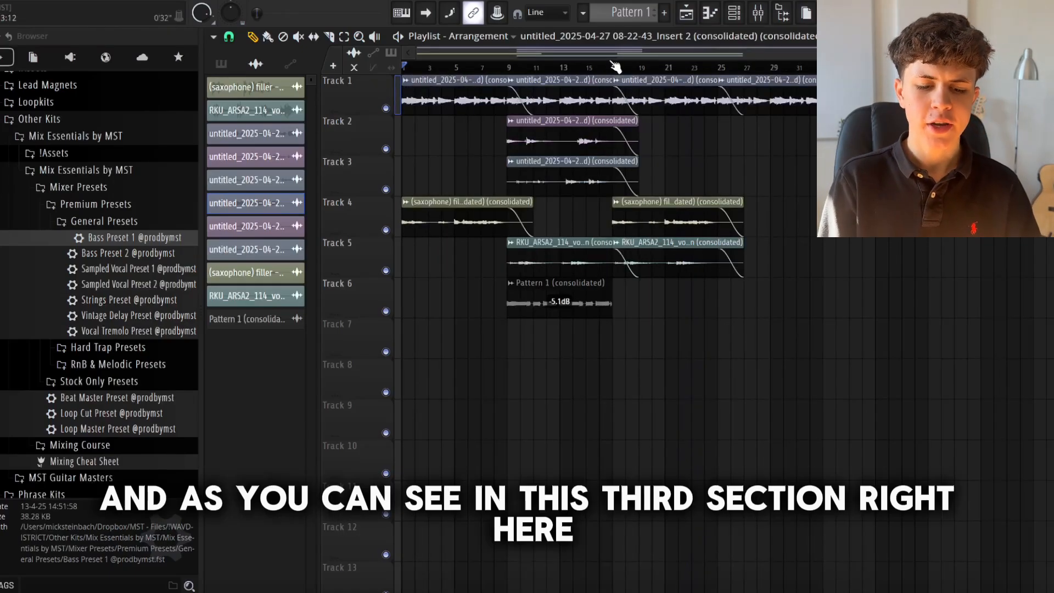
Make the saxophone and vocal adlib clips that start at bar 17 unique.
click(613, 67)
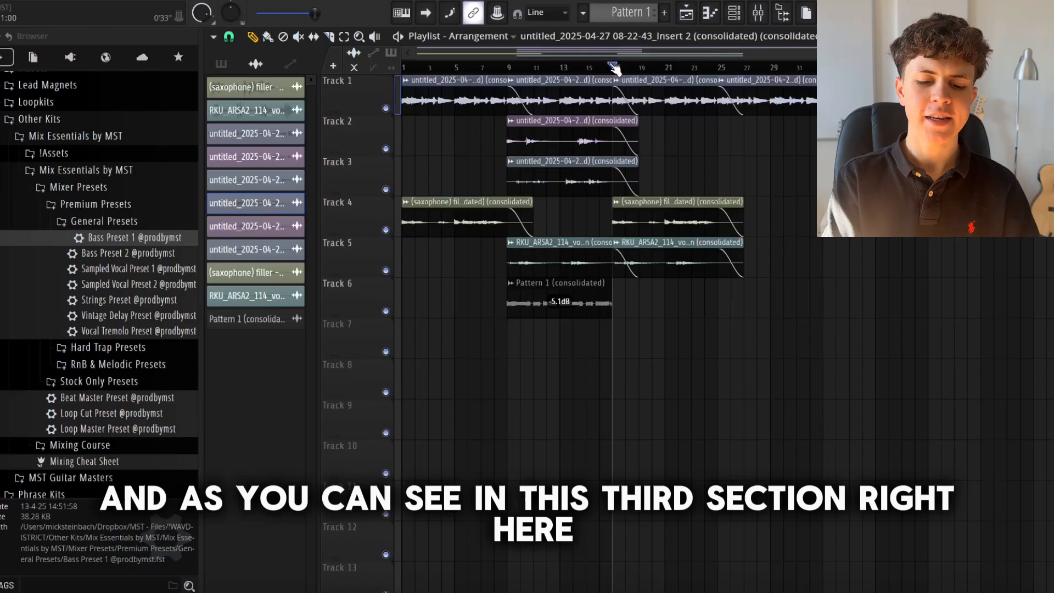
ctrl+scroll(717, 196, up, 3)
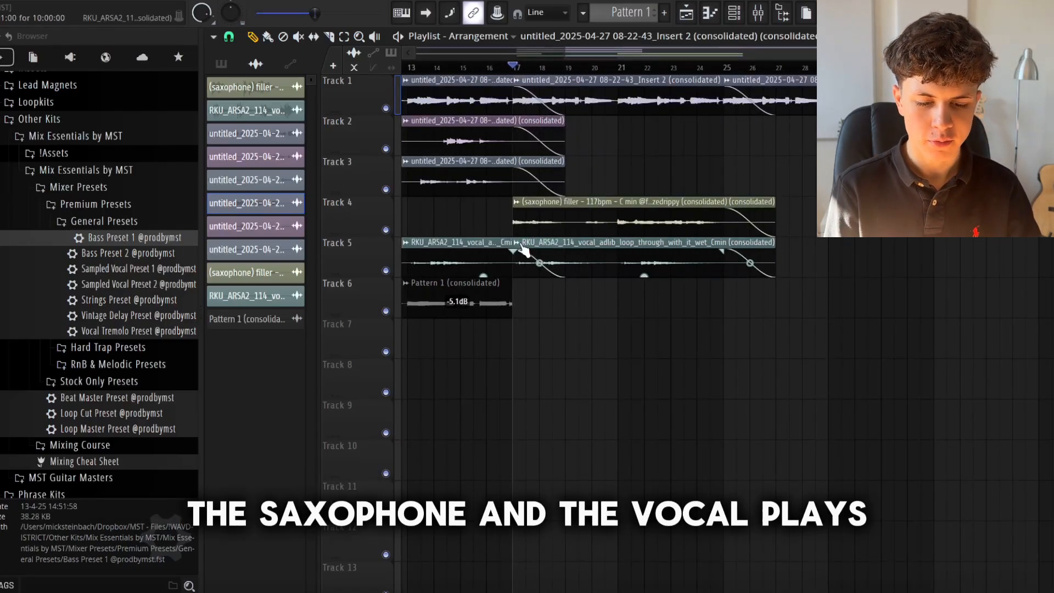
scroll(655, 228, left, 6)
scroll(655, 229, down, 2)
scroll(657, 230, up, 2)
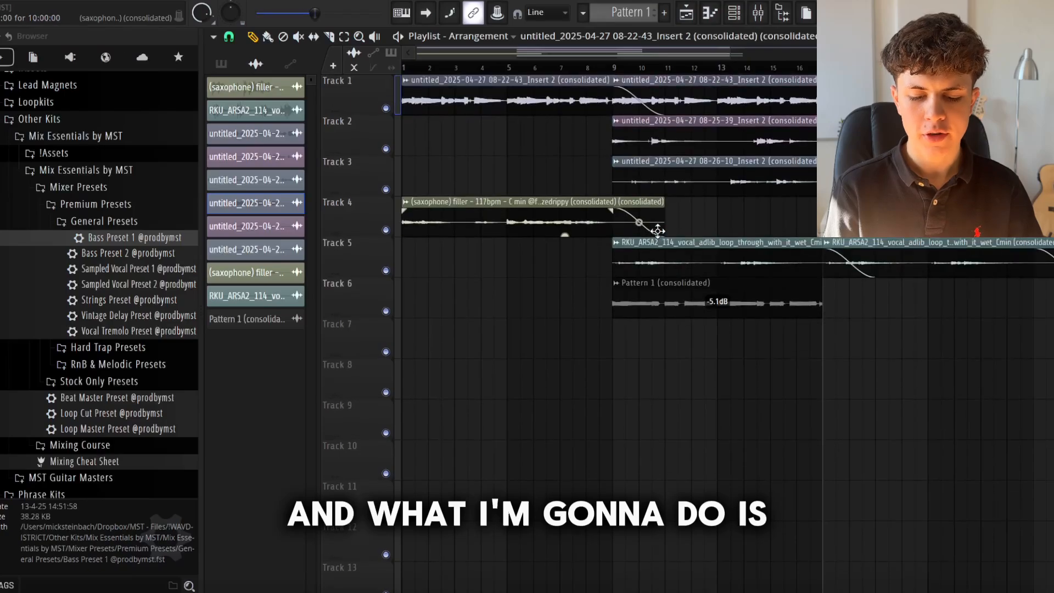
scroll(658, 230, right, 2)
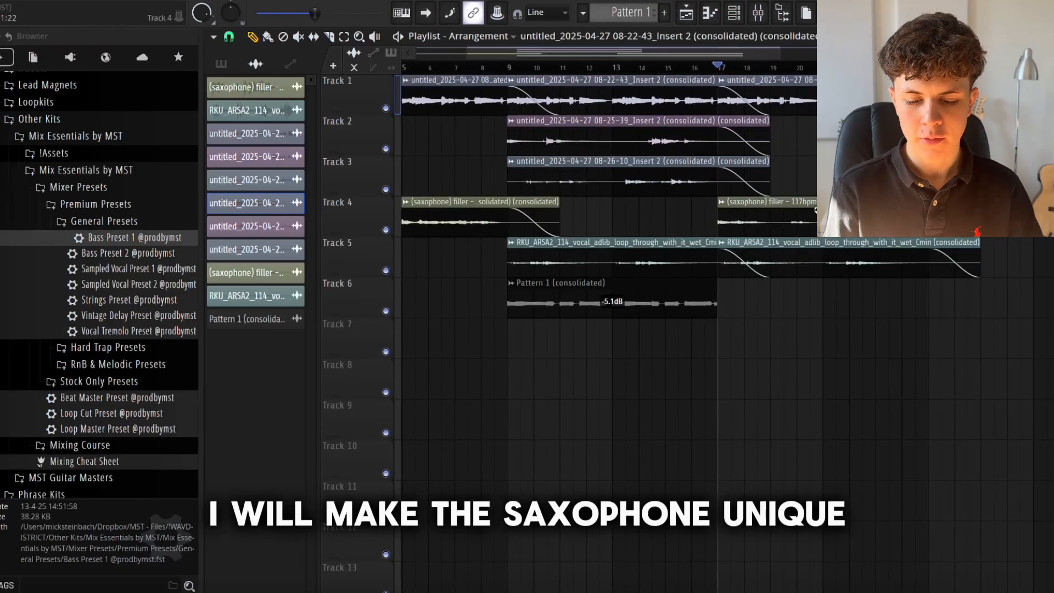
click(717, 202)
click(778, 356)
click(722, 244)
click(779, 394)
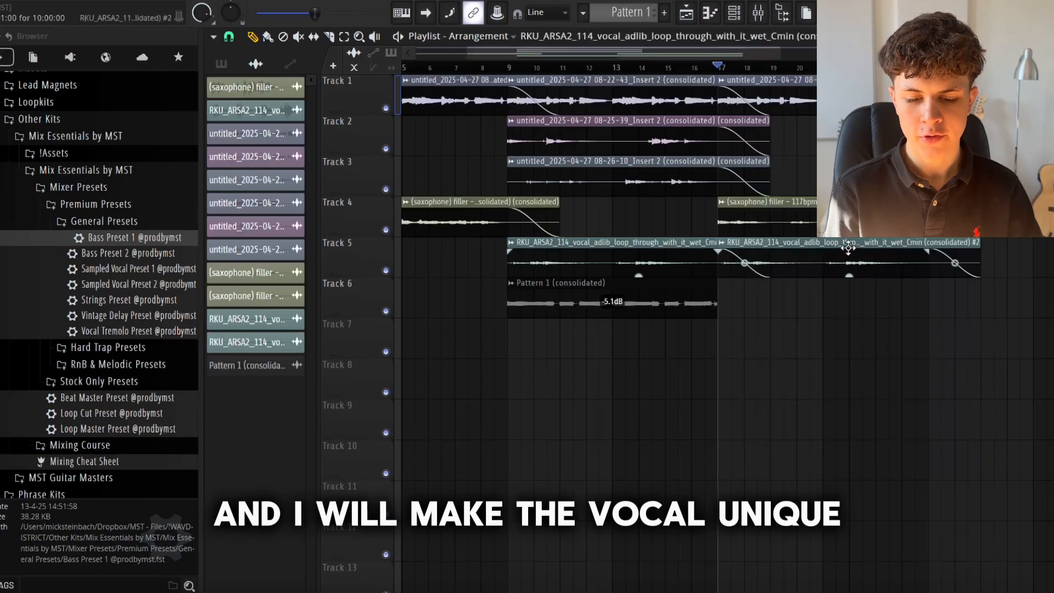
Pan the unique saxophone clip slightly to the left and the unique vocal adlib clip 23% to the right.
double_click(809, 211)
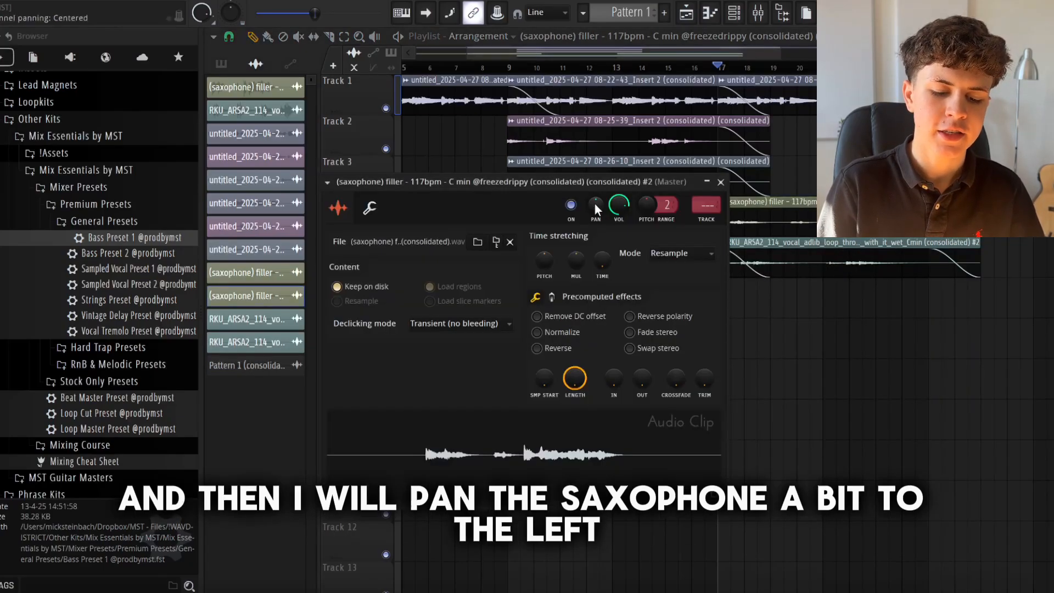
key(Escape)
double_click(812, 264)
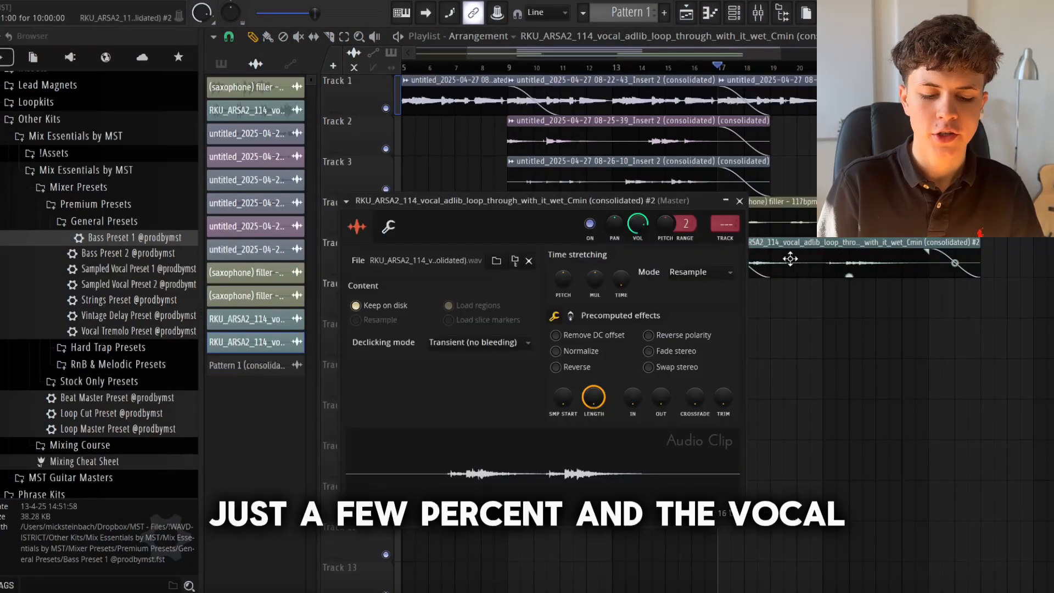
drag(614, 223, 614, 204)
key(Escape)
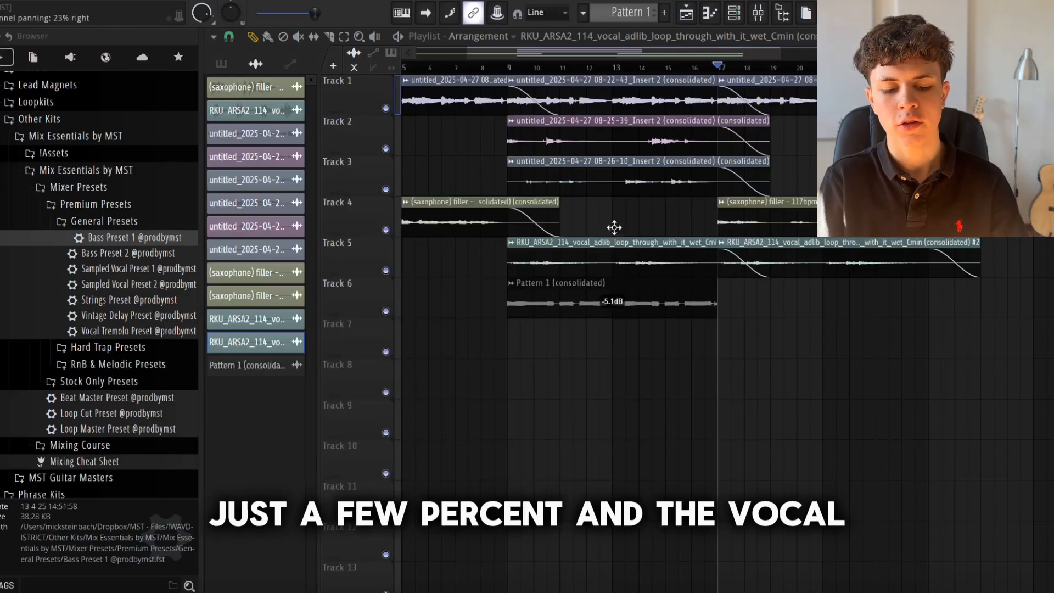
scroll(829, 315, down, 2)
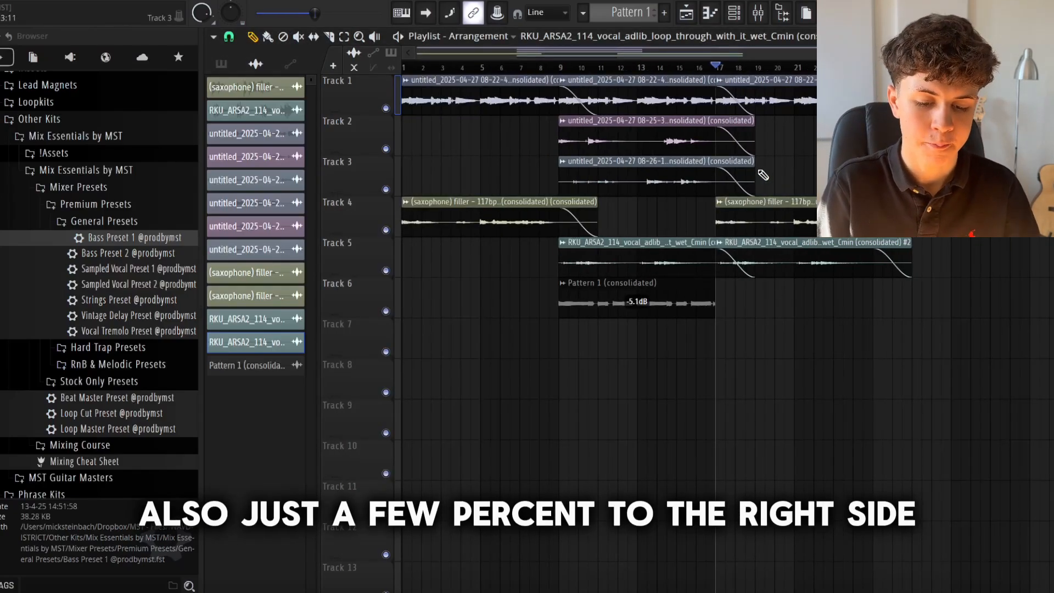